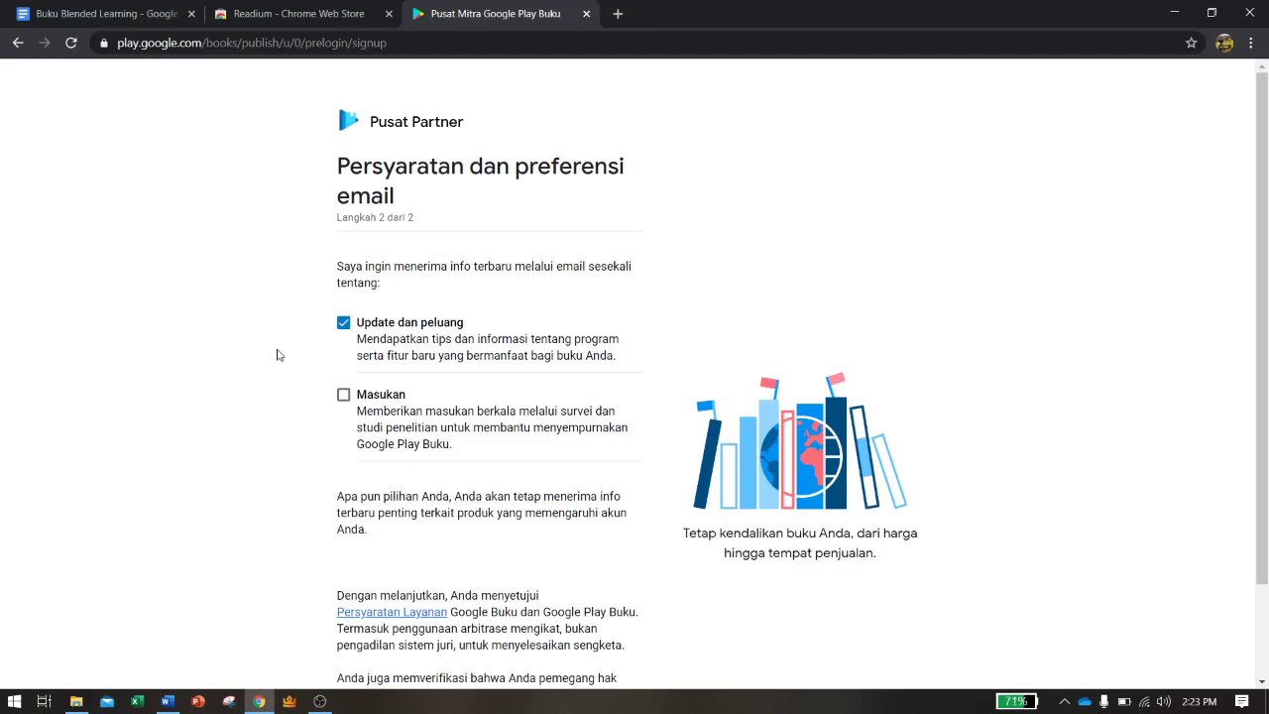
Tick the 'Masukan' feedback-email option and accept the terms with 'Saya Setuju'
scroll(281, 357, "down", 2)
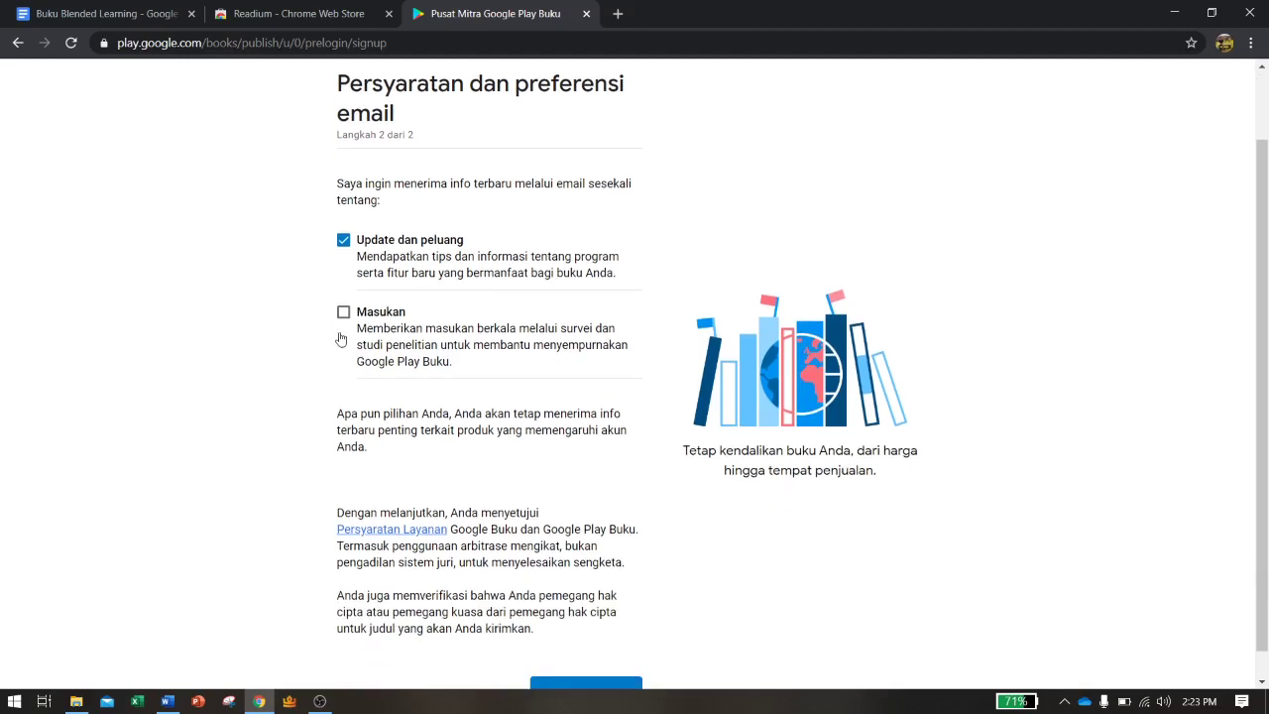
left_click(343, 313)
scroll(313, 416, "down", 1)
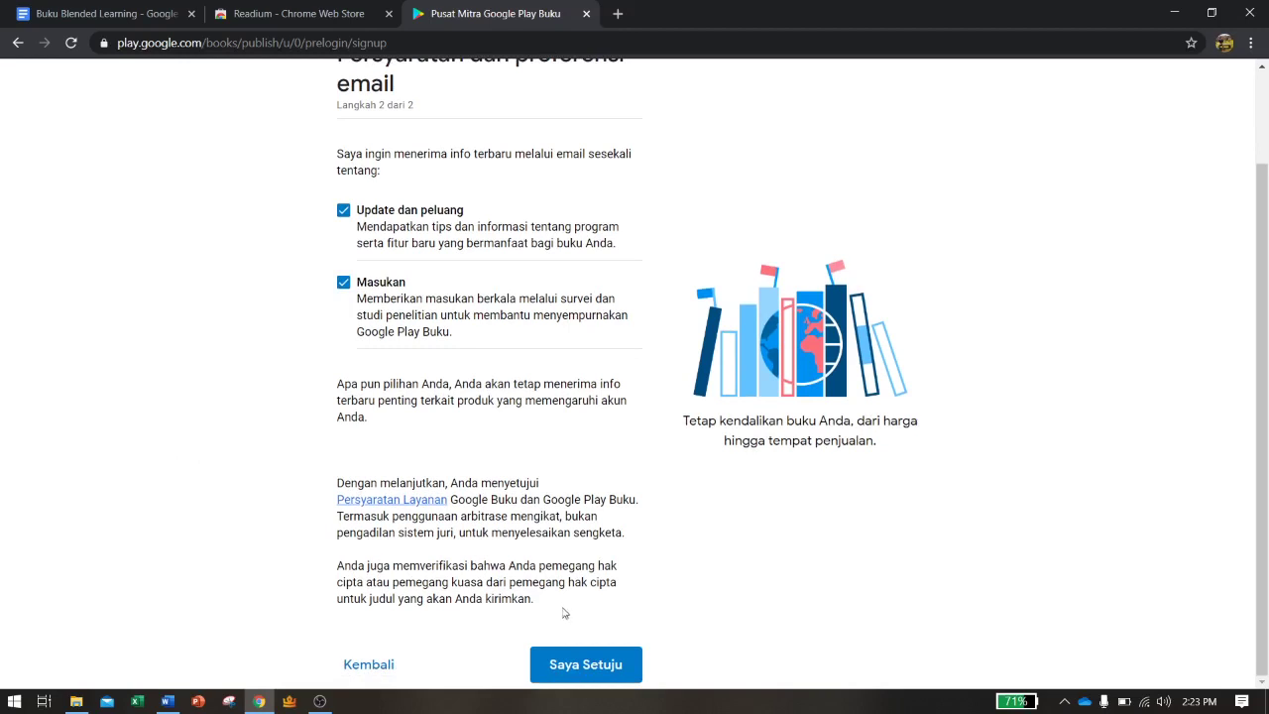
left_click(596, 665)
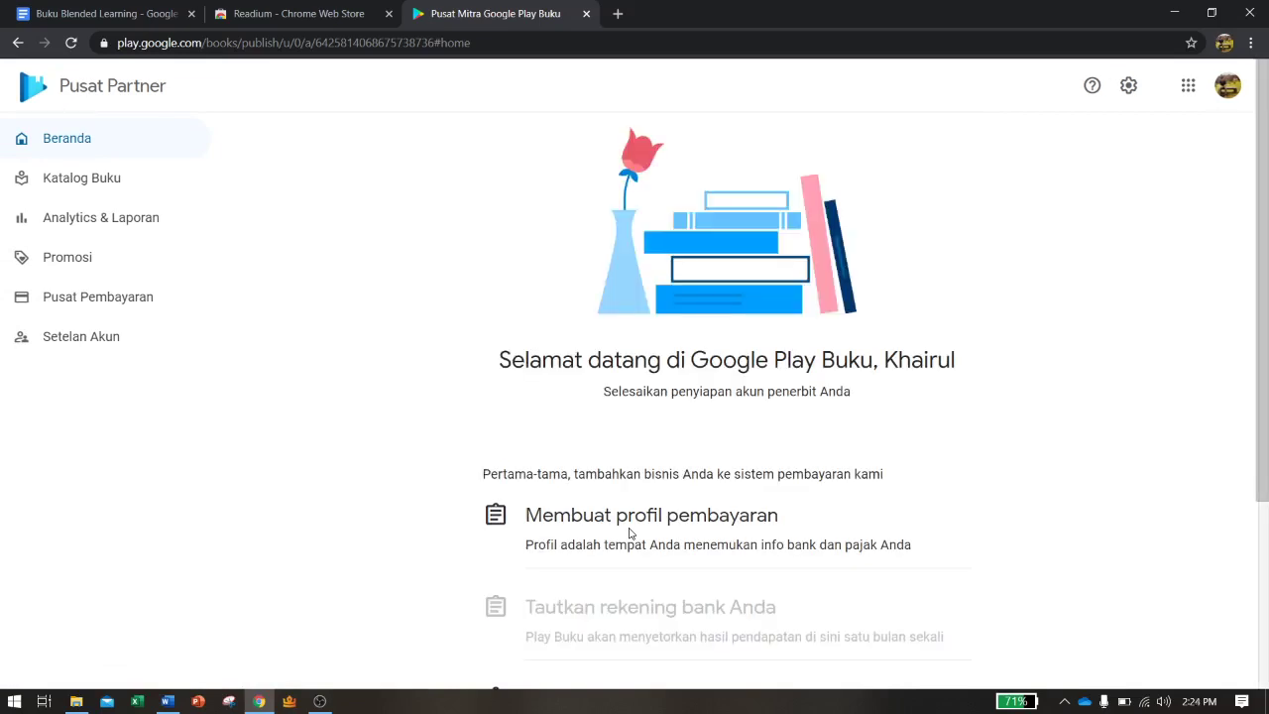
From the home setup checklist, start 'Membuat profil pembayaran' to add a payment profile
scroll(629, 531, "down", 2)
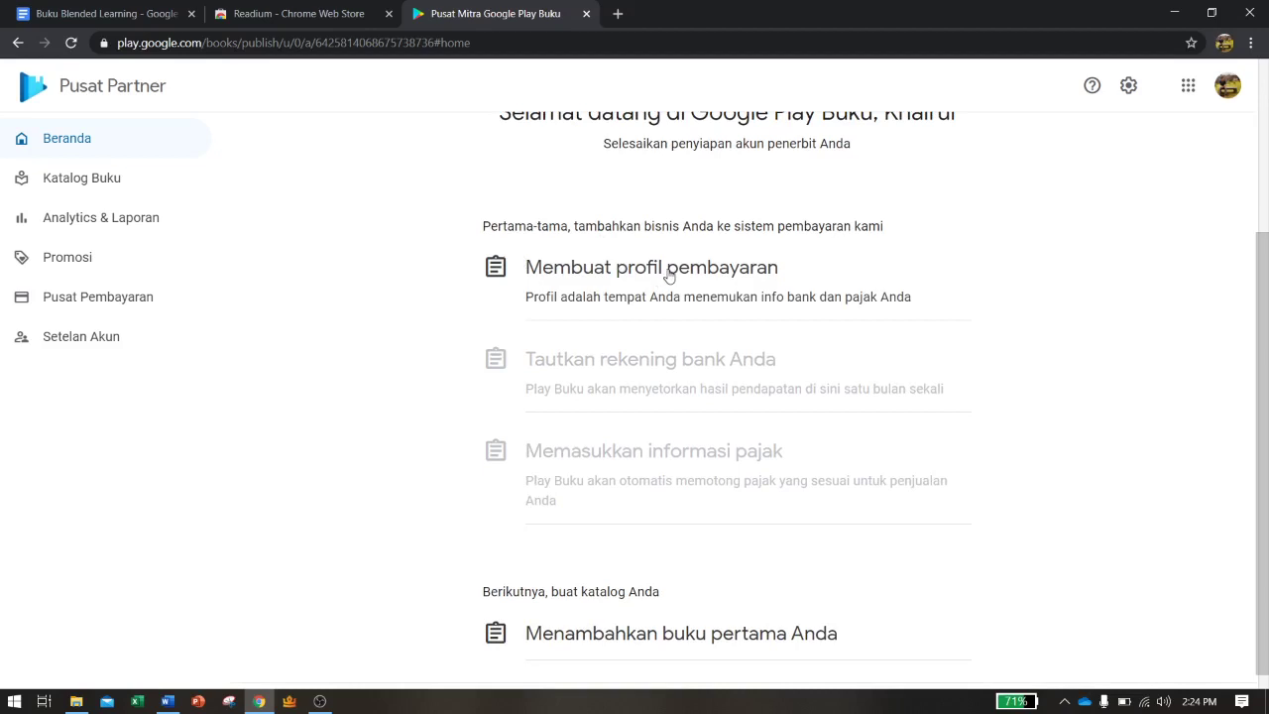
scroll(615, 278, "down", 1)
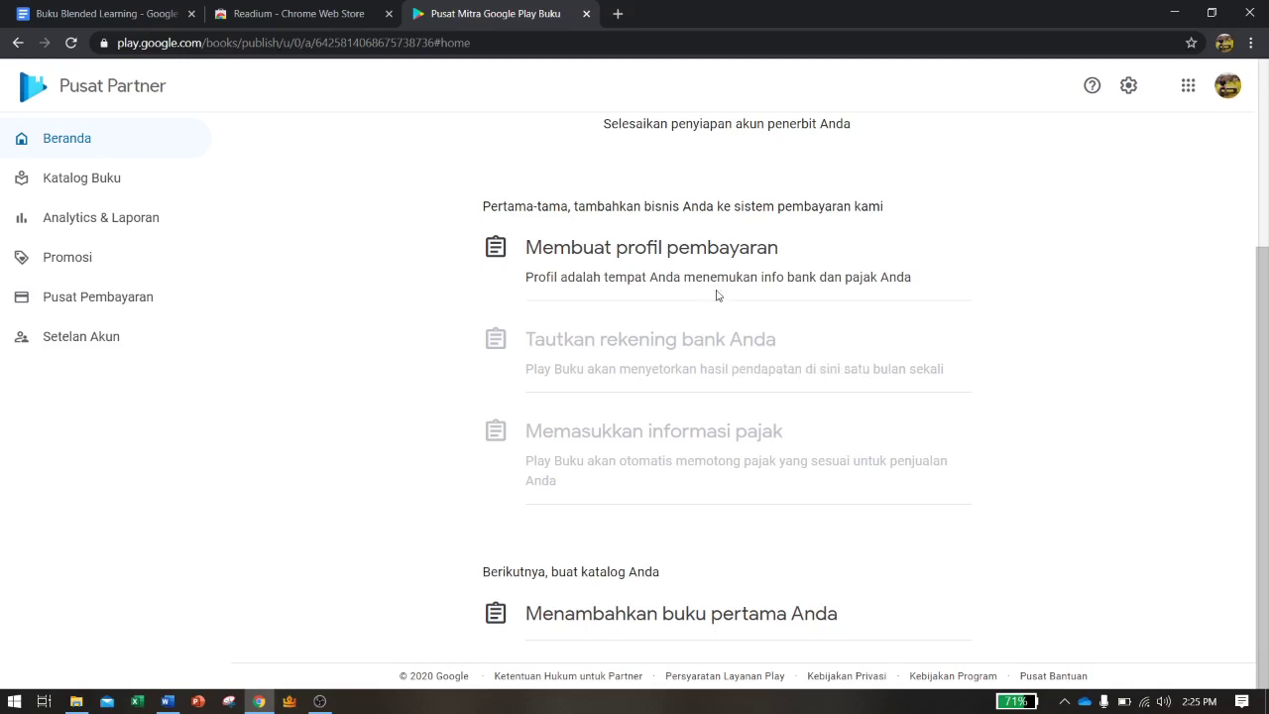
left_click(600, 276)
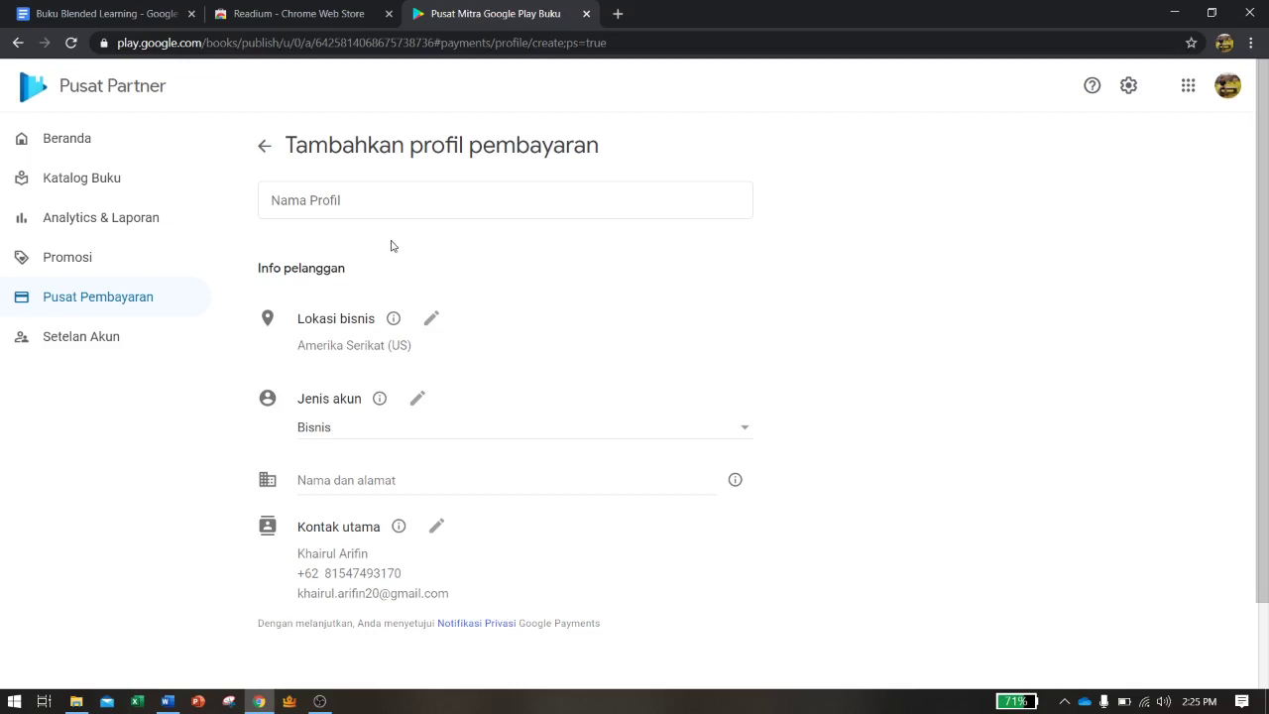
Enter the account holder's full name as the payment profile name
left_click(379, 201)
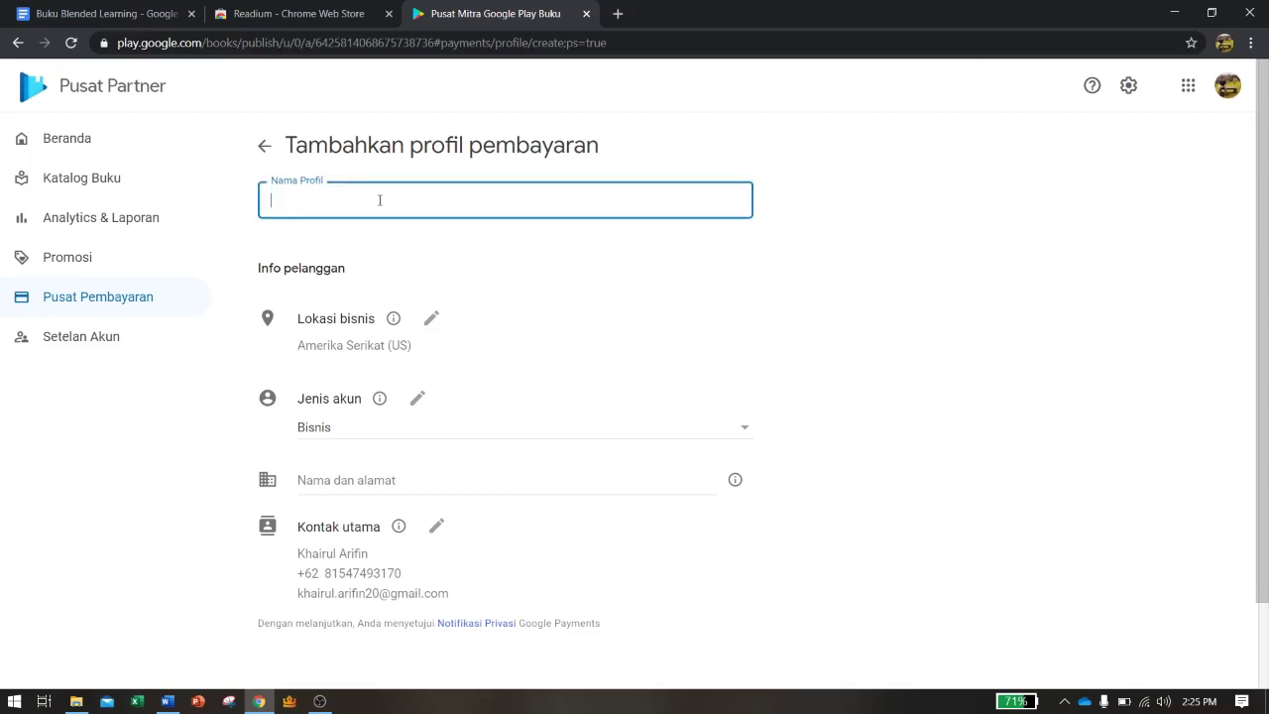
scroll(380, 198, "down", 1)
scroll(380, 204, "up", 1)
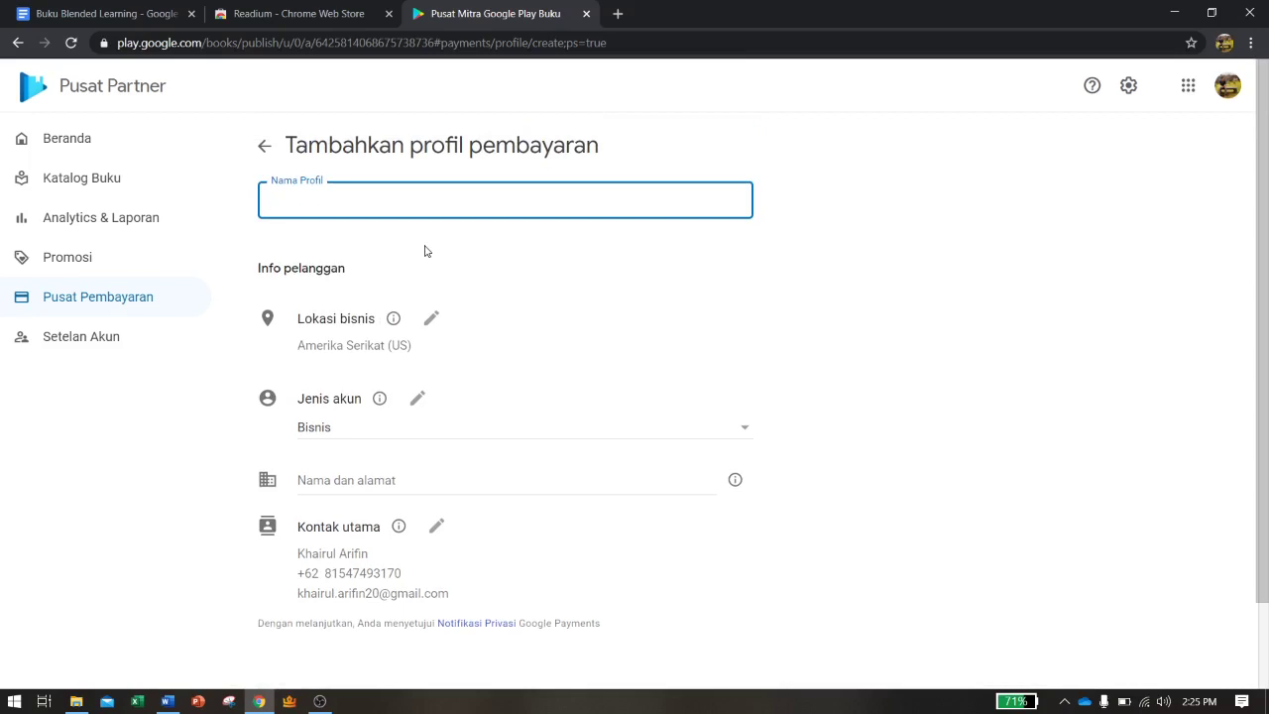
Change the business location from United States to Indonesia (ID)
left_click(432, 318)
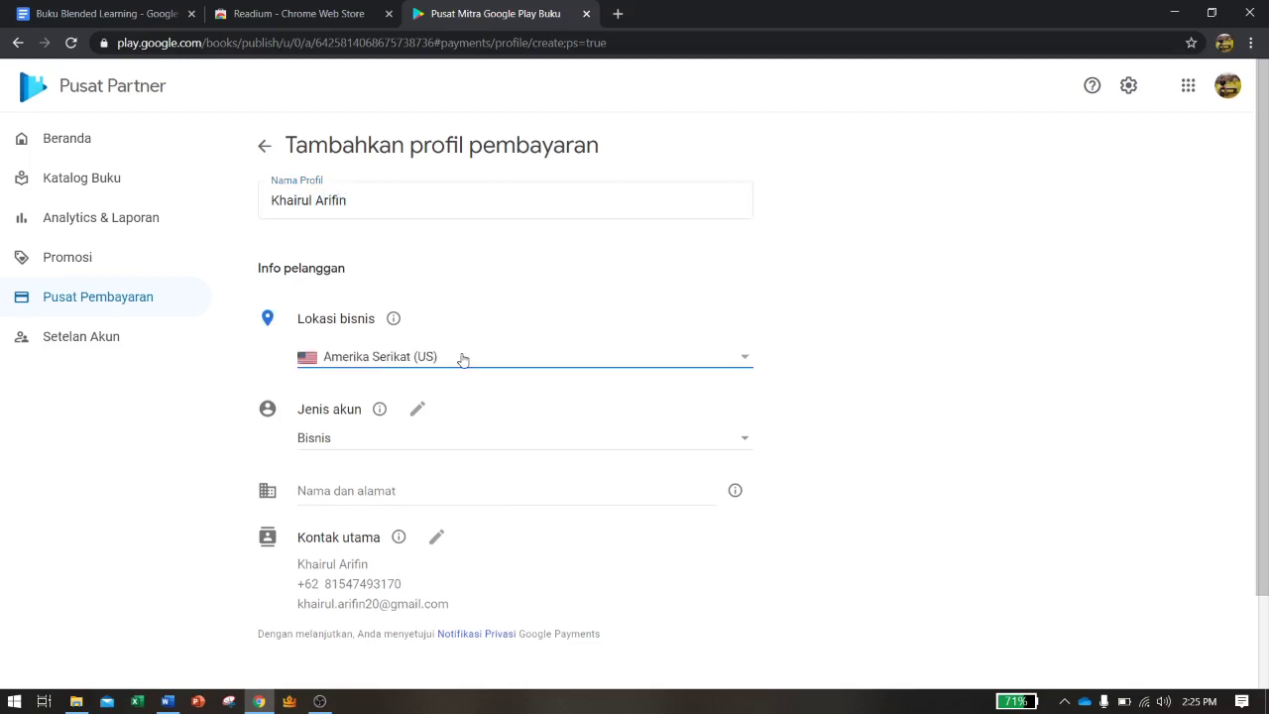
left_click(463, 357)
scroll(416, 479, "down", 2)
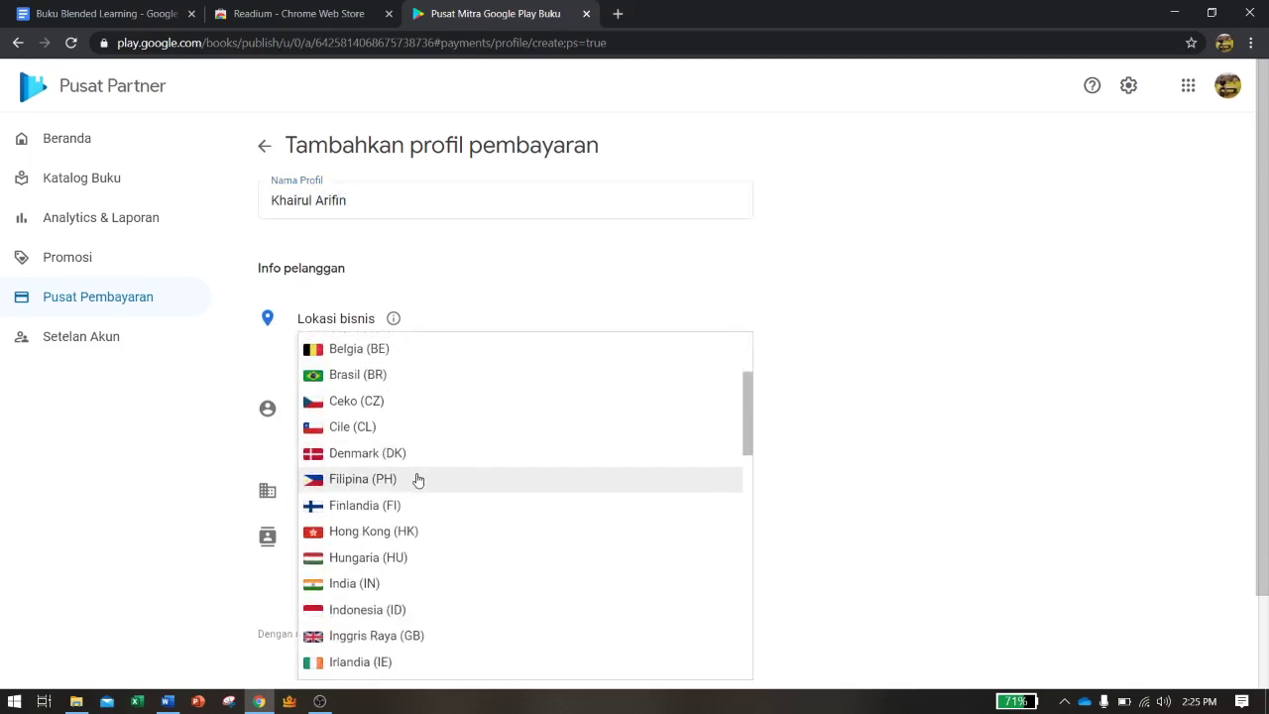
scroll(368, 495, "down", 1)
left_click(369, 527)
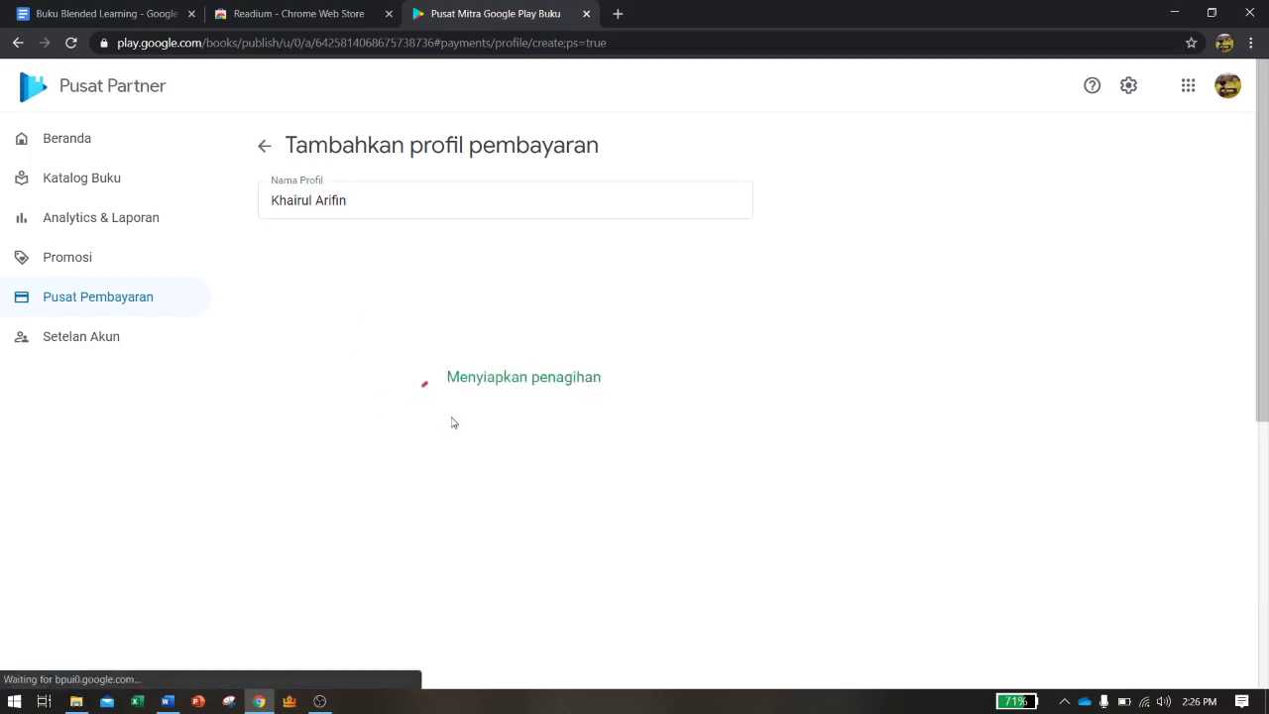
scroll(445, 412, "down", 1)
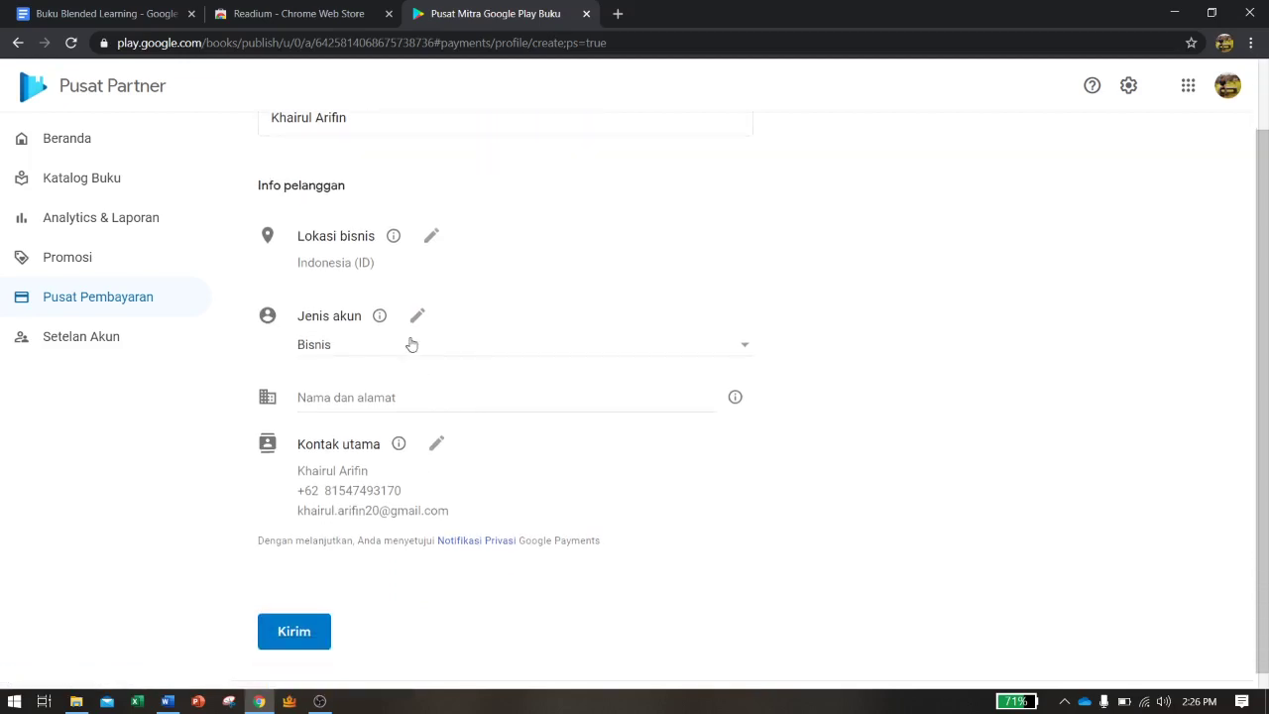
Set the payment profile's account type (Jenis akun) to Individu
left_click(433, 344)
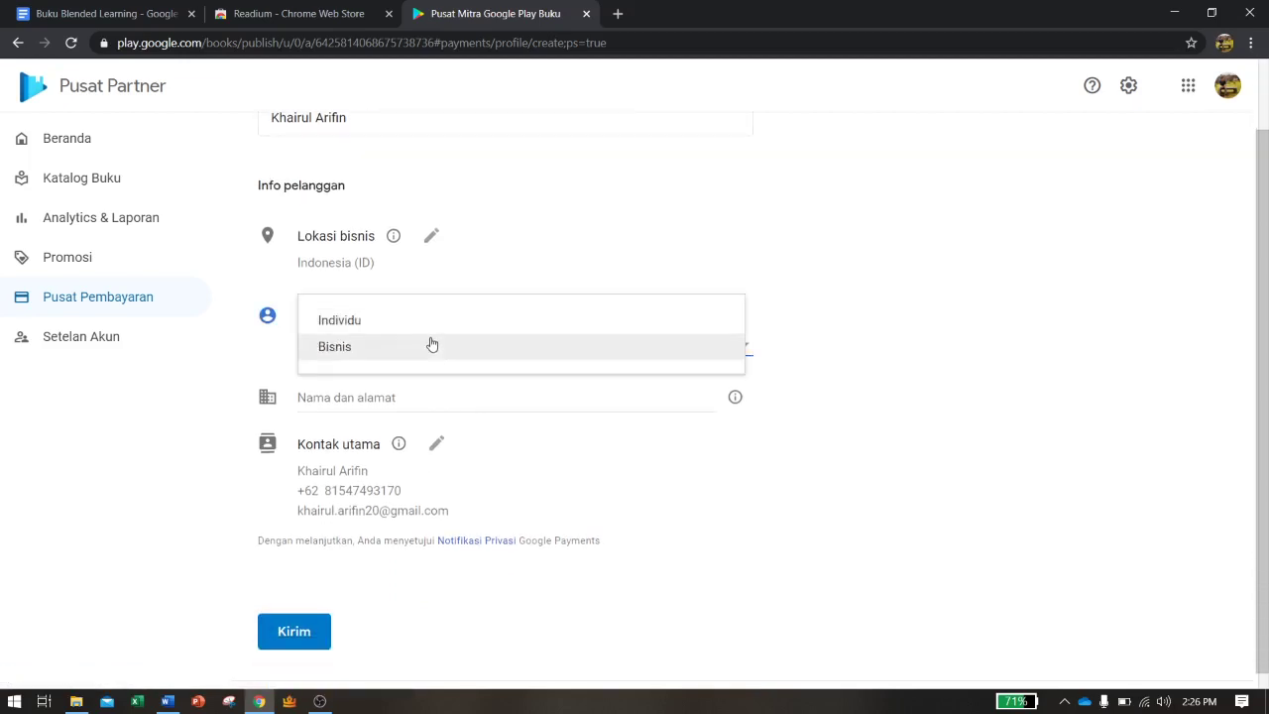
left_click(380, 323)
scroll(467, 377, "down", 1)
scroll(456, 387, "down", 1)
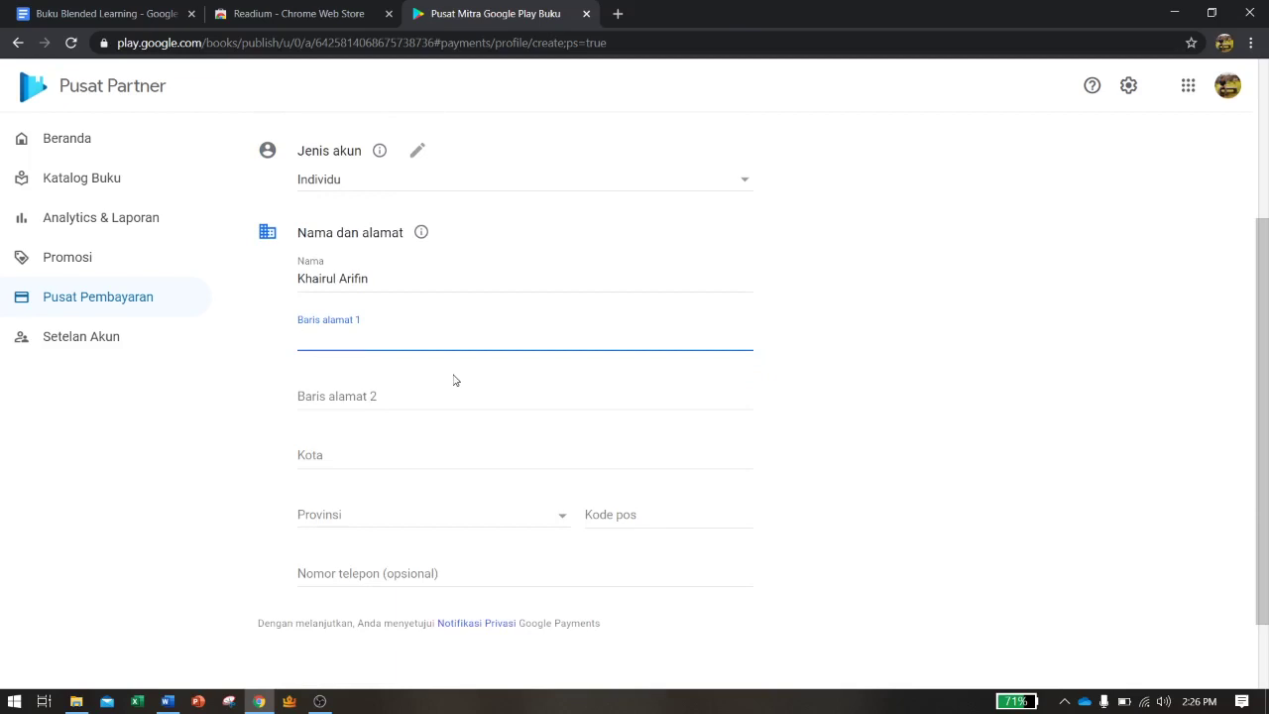
Fill in the street address and city from the saved suggestion, then submit with Kirim
type("Tlogosari Semarang")
left_click(341, 451)
type("Semaran")
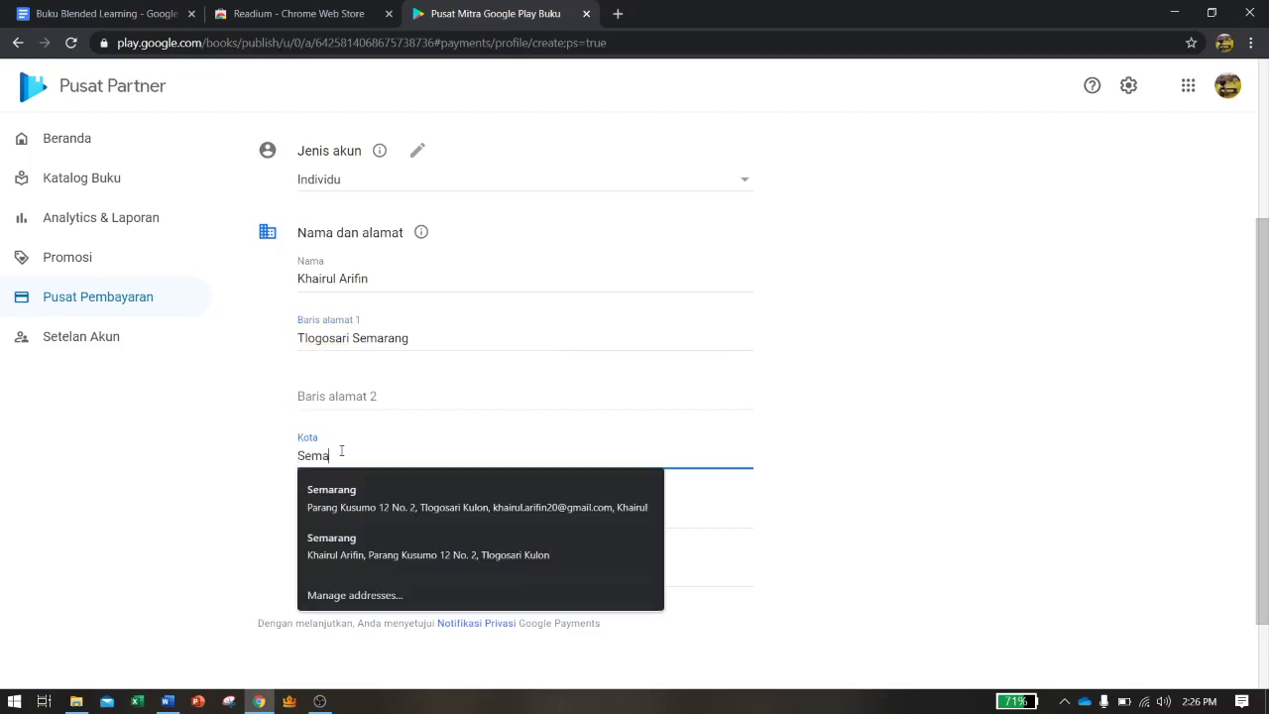
type("g")
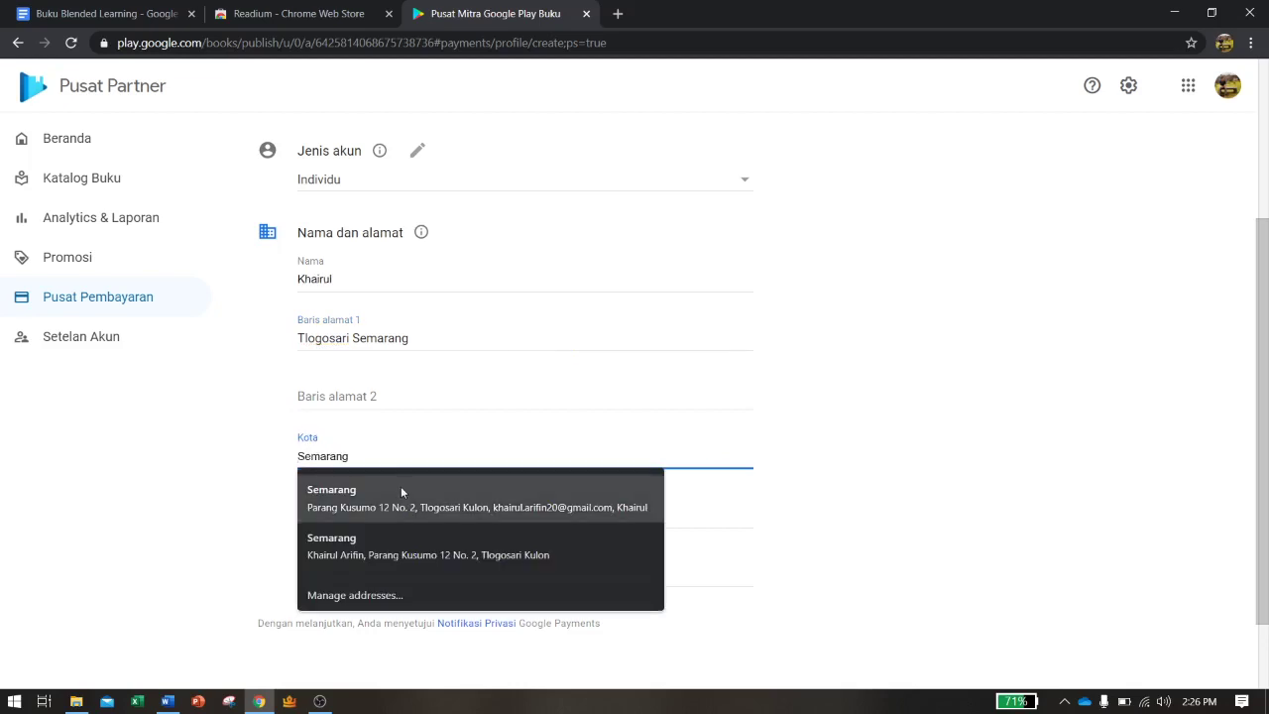
left_click(400, 486)
scroll(407, 491, "down", 1)
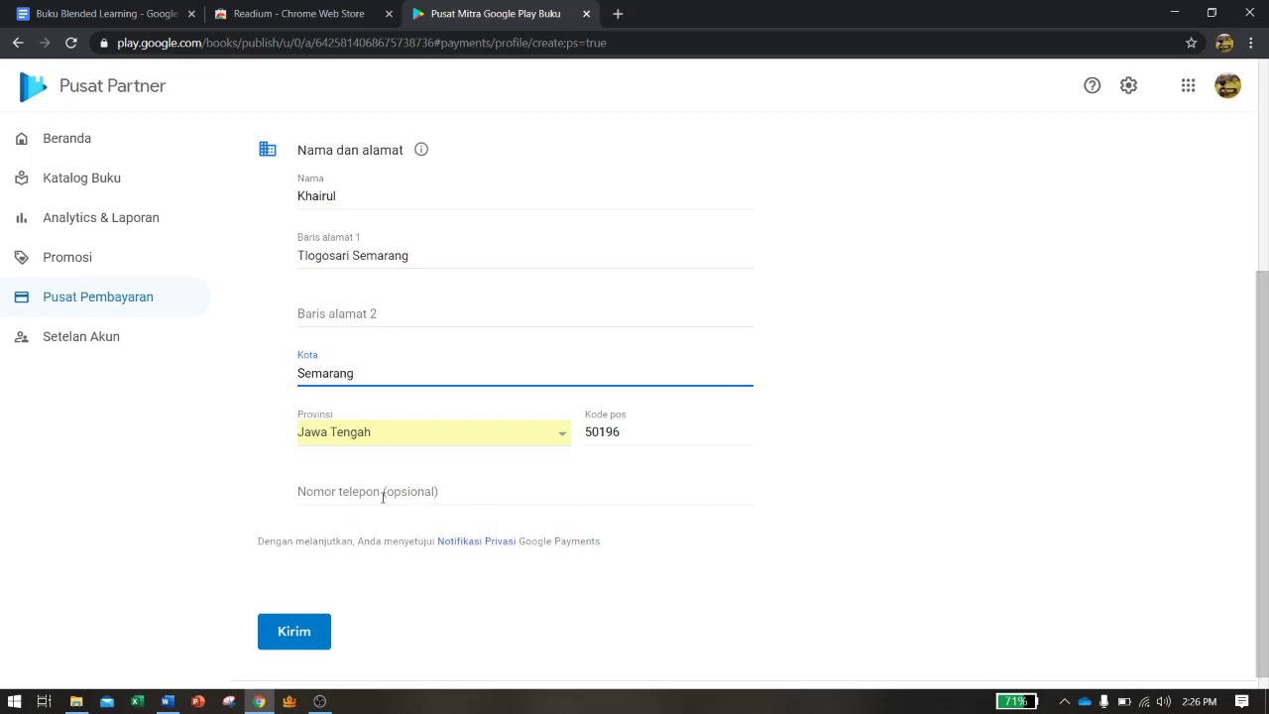
left_click(295, 633)
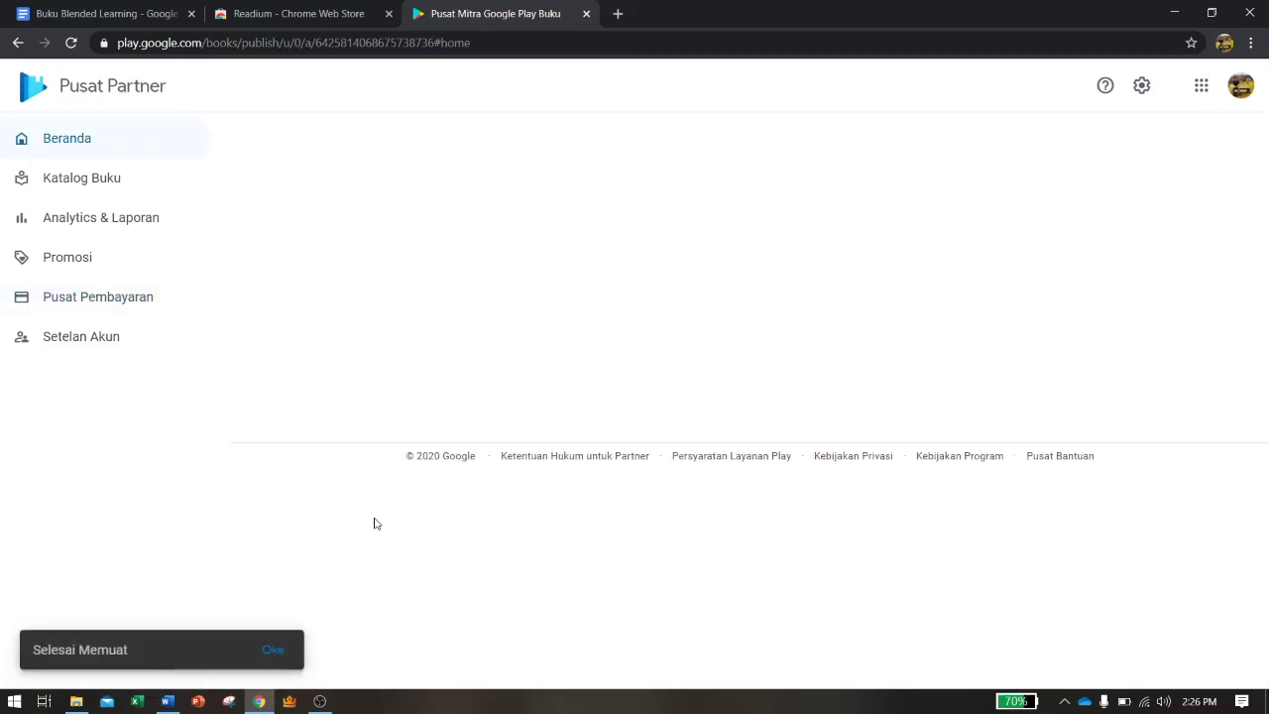
left_click(279, 647)
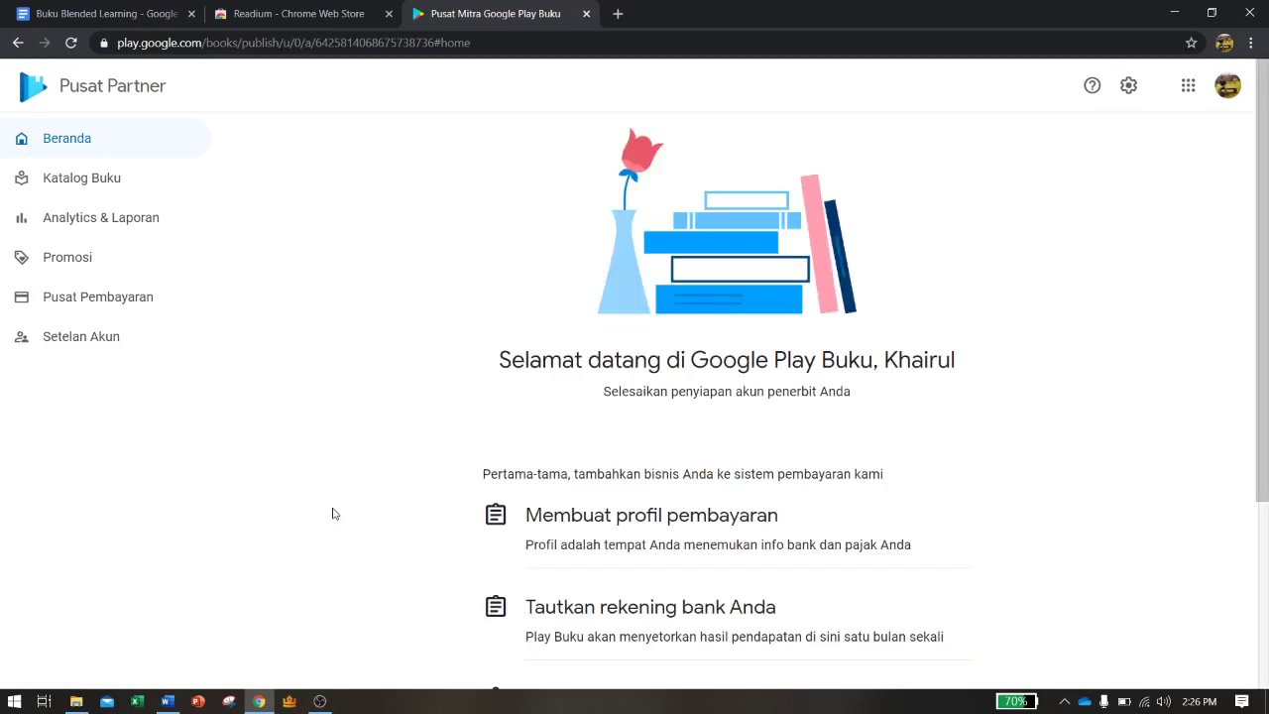
scroll(332, 514, "down", 3)
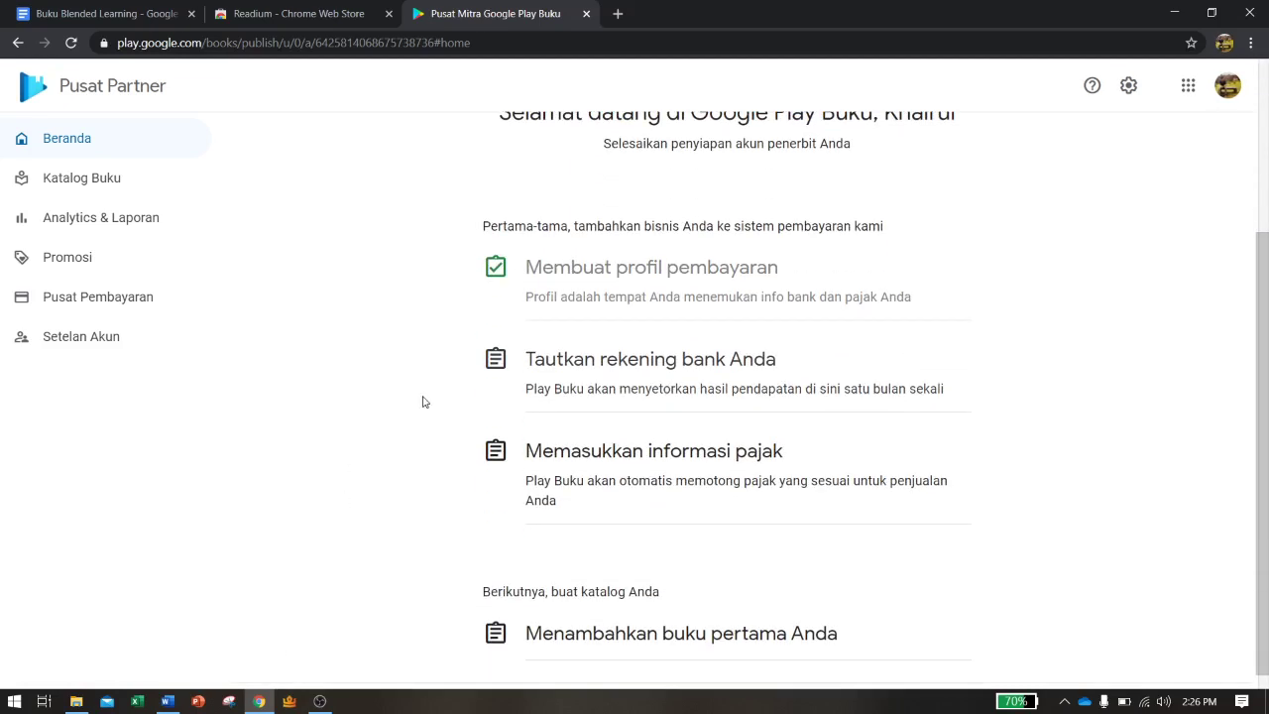
left_click(614, 369)
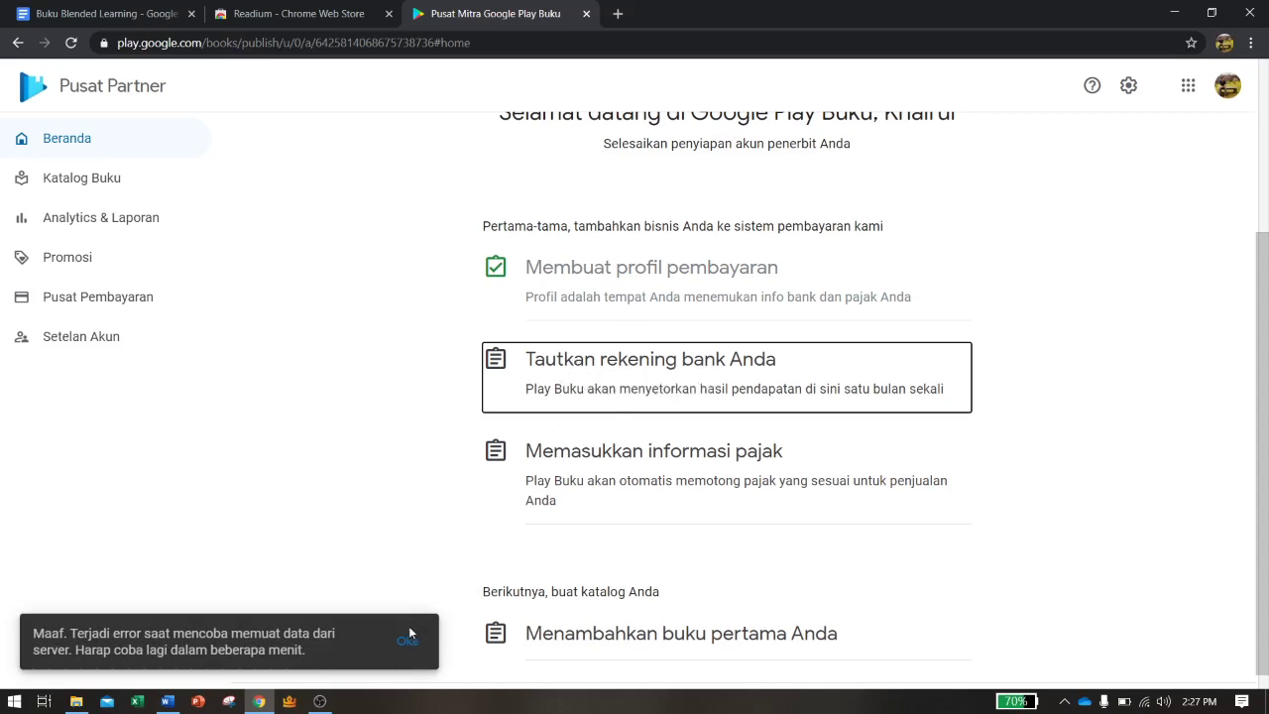
left_click(410, 643)
left_click(559, 366)
left_click(405, 642)
scroll(346, 357, "up", 2)
right_click(336, 299)
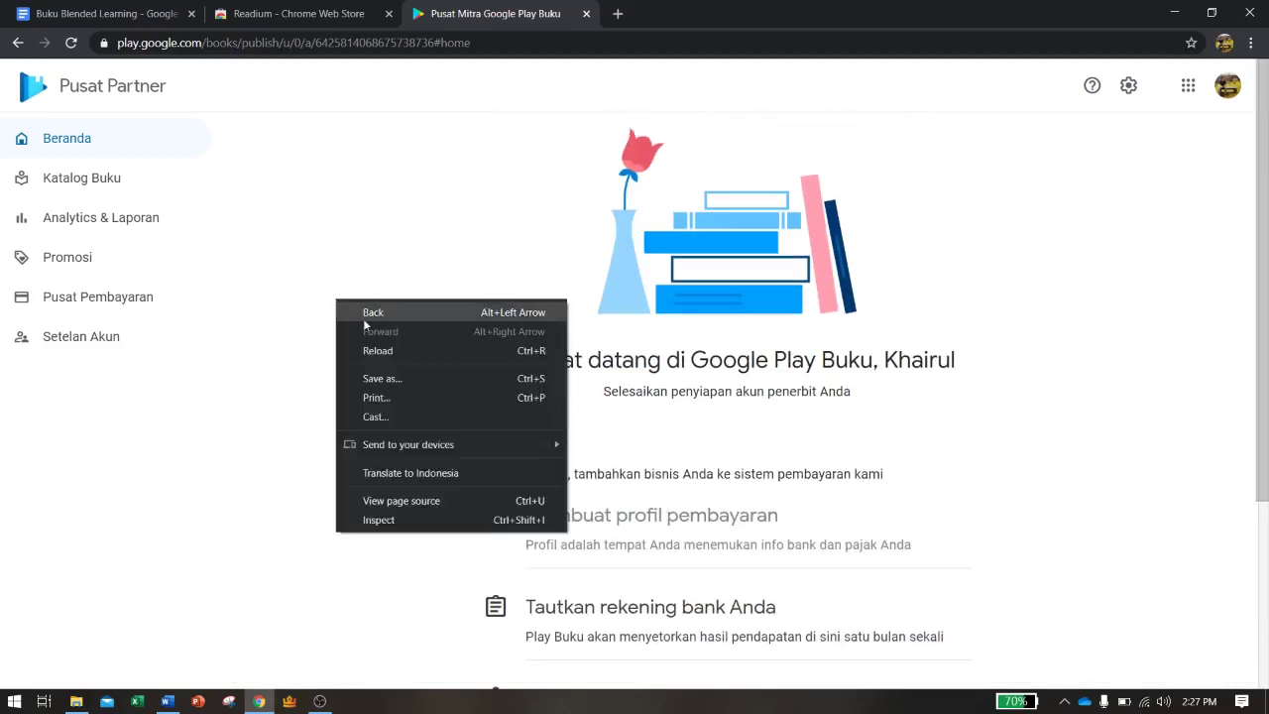
Reload the home page and scroll to confirm the bank account step is checked off
left_click(383, 348)
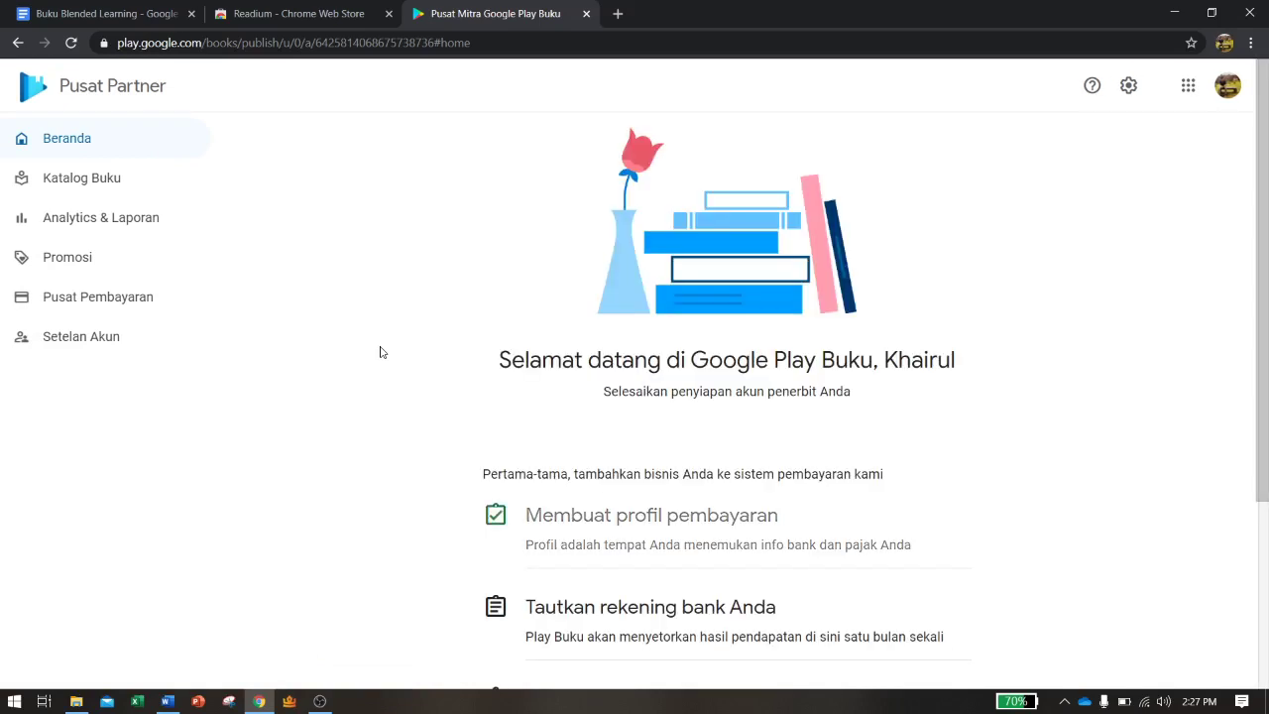
scroll(572, 434, "down", 1)
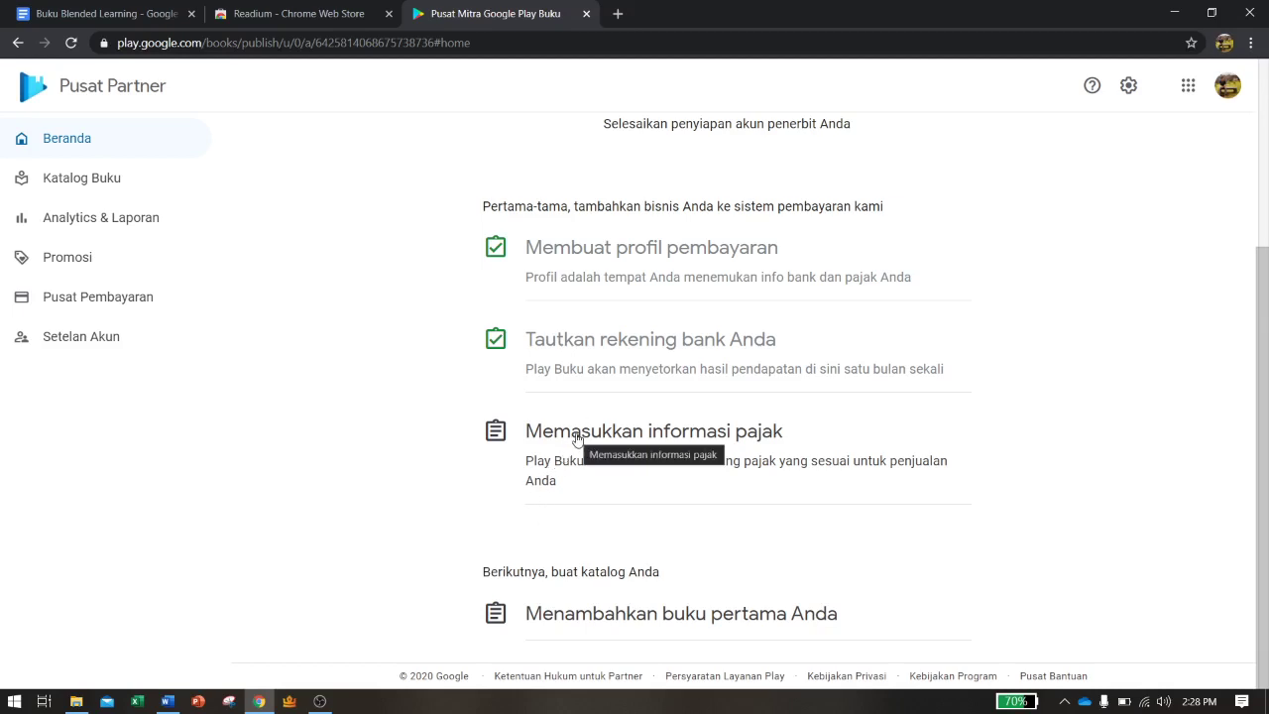
Open the 'Memasukkan informasi pajak' checklist item, which returns a data-loading server error
left_click(577, 439)
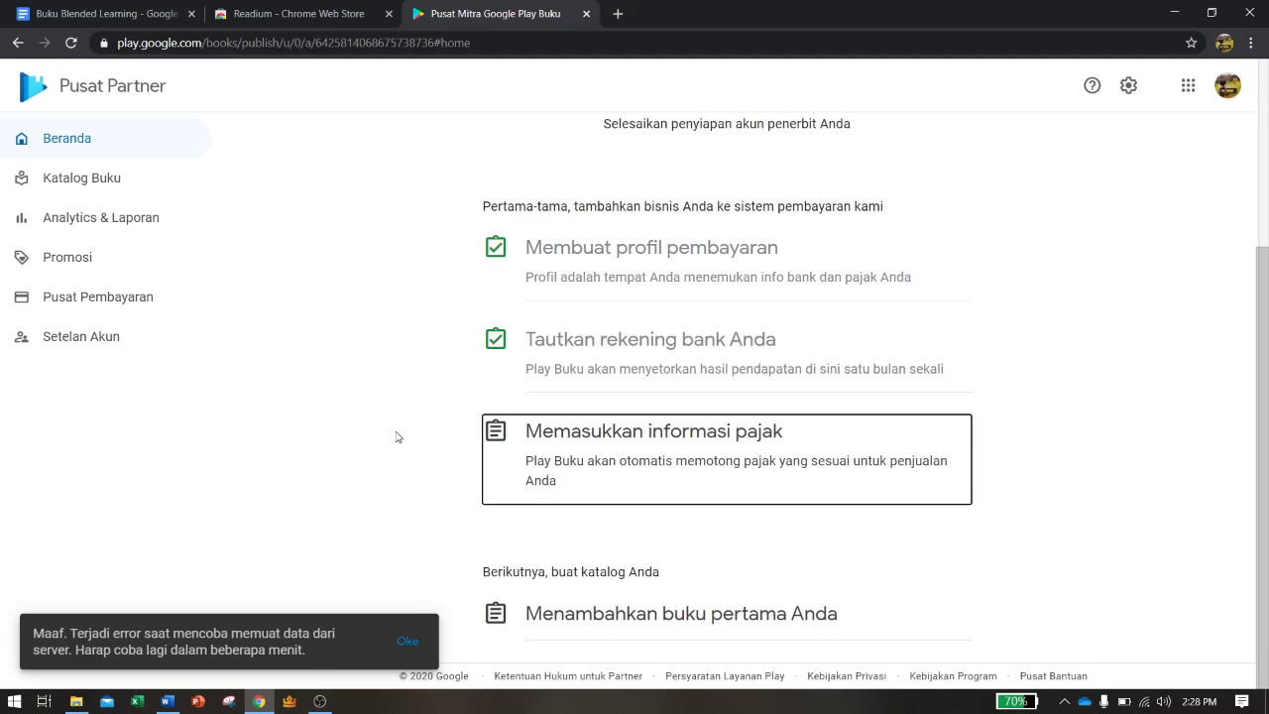
Dismiss the error with 'Oke', reload the page, and confirm tax information shows complete
left_click(407, 642)
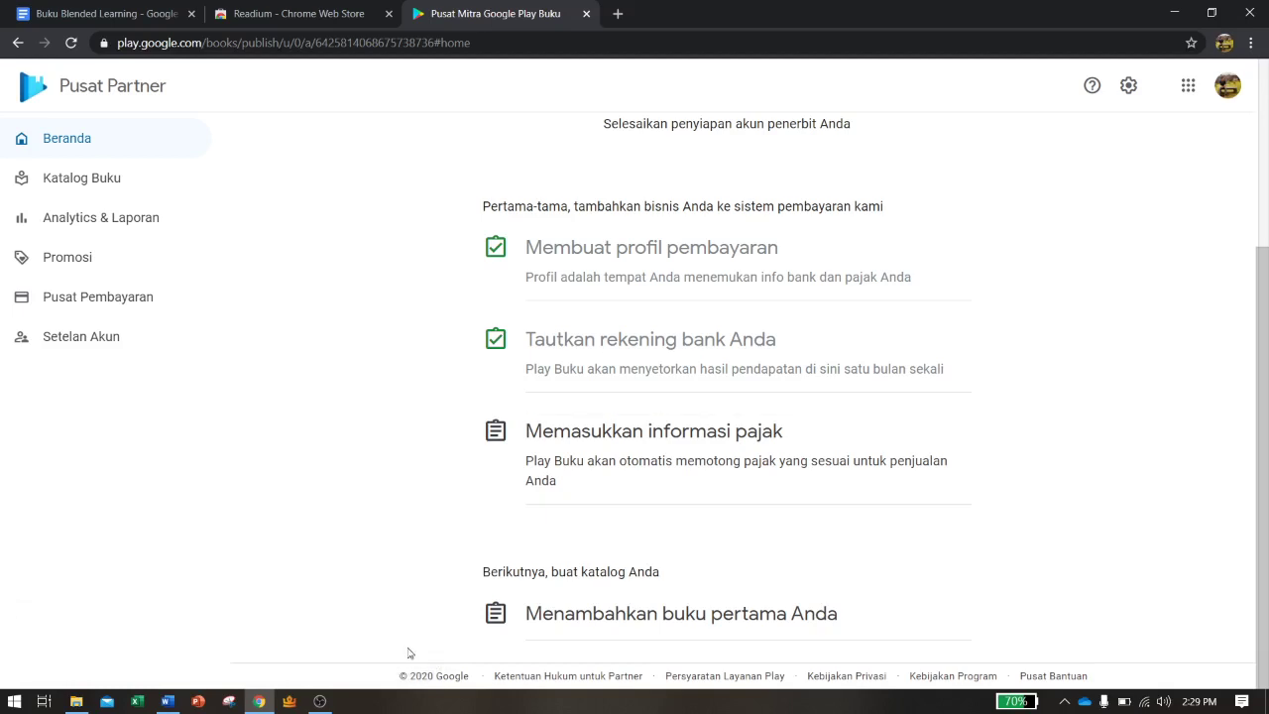
right_click(330, 476)
left_click(371, 294)
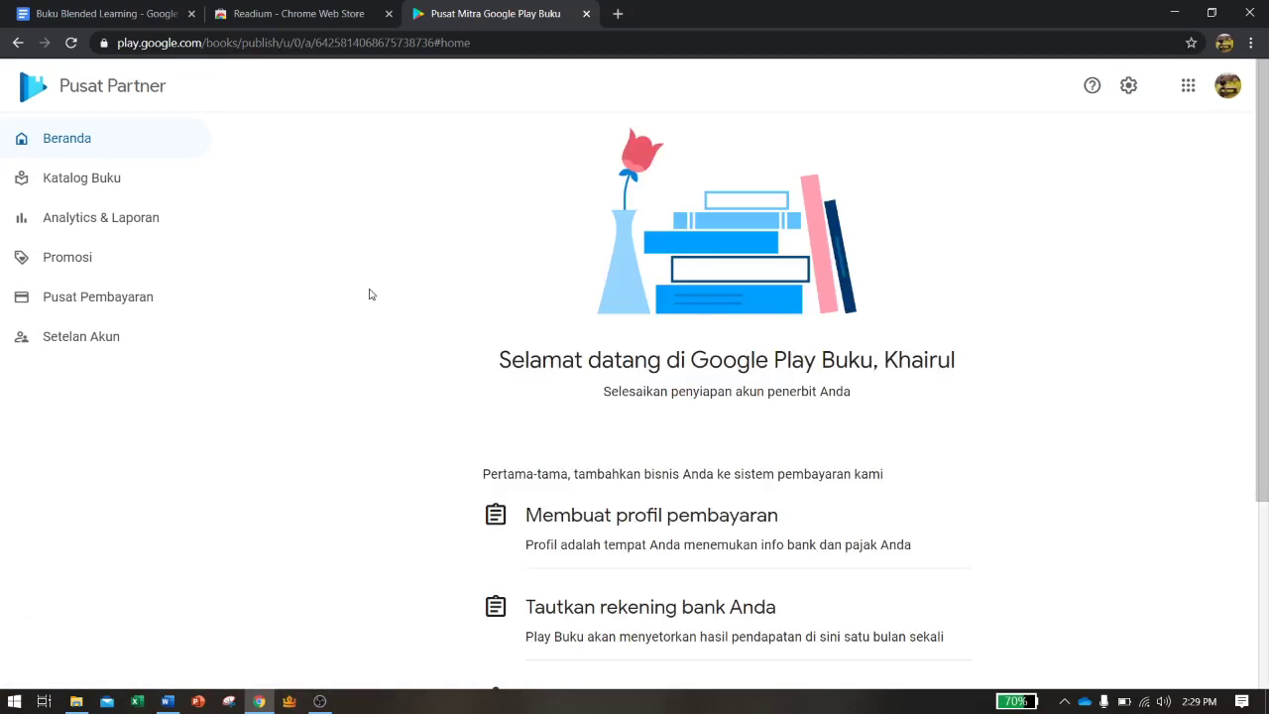
scroll(373, 295, "down", 3)
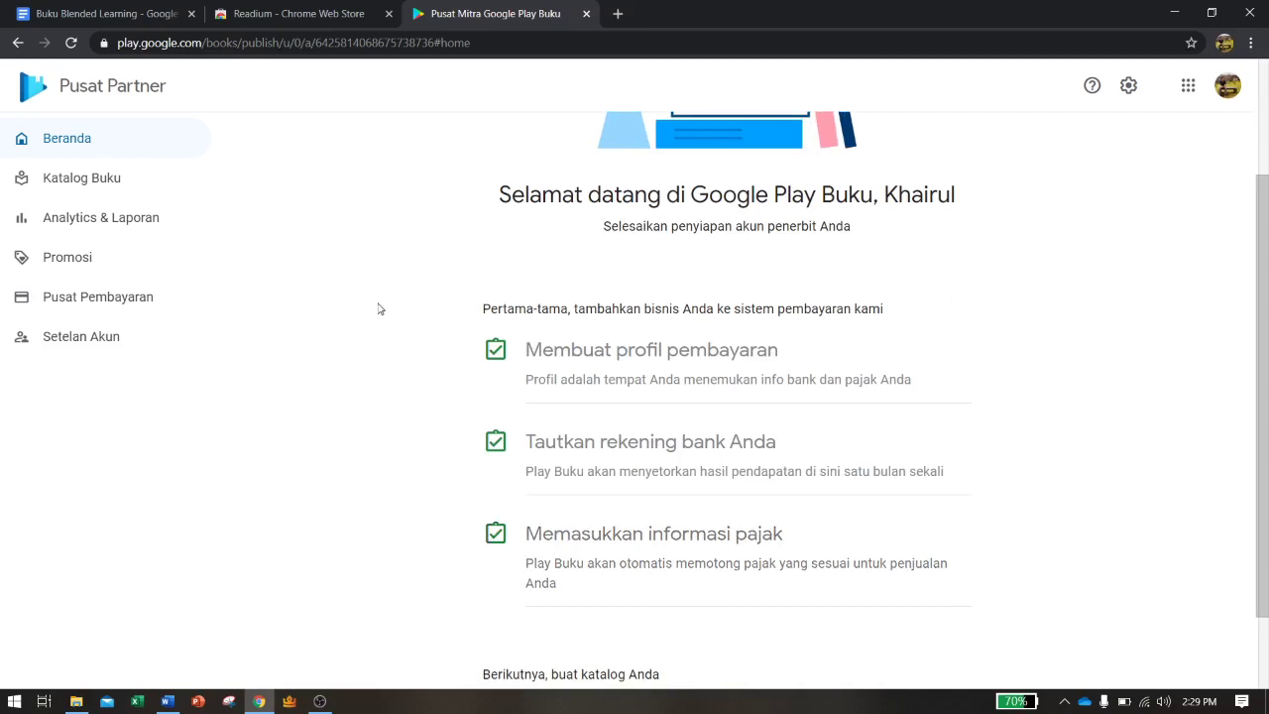
scroll(378, 310, "down", 2)
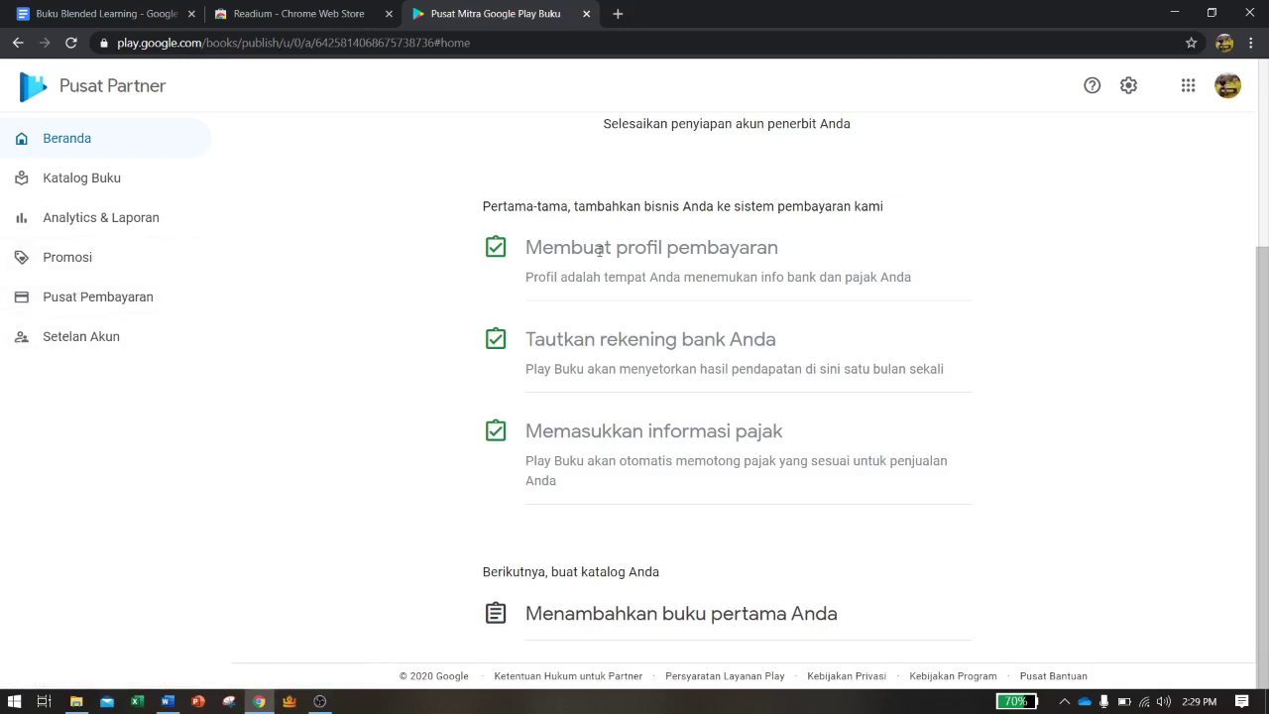
scroll(589, 302, "up", 2)
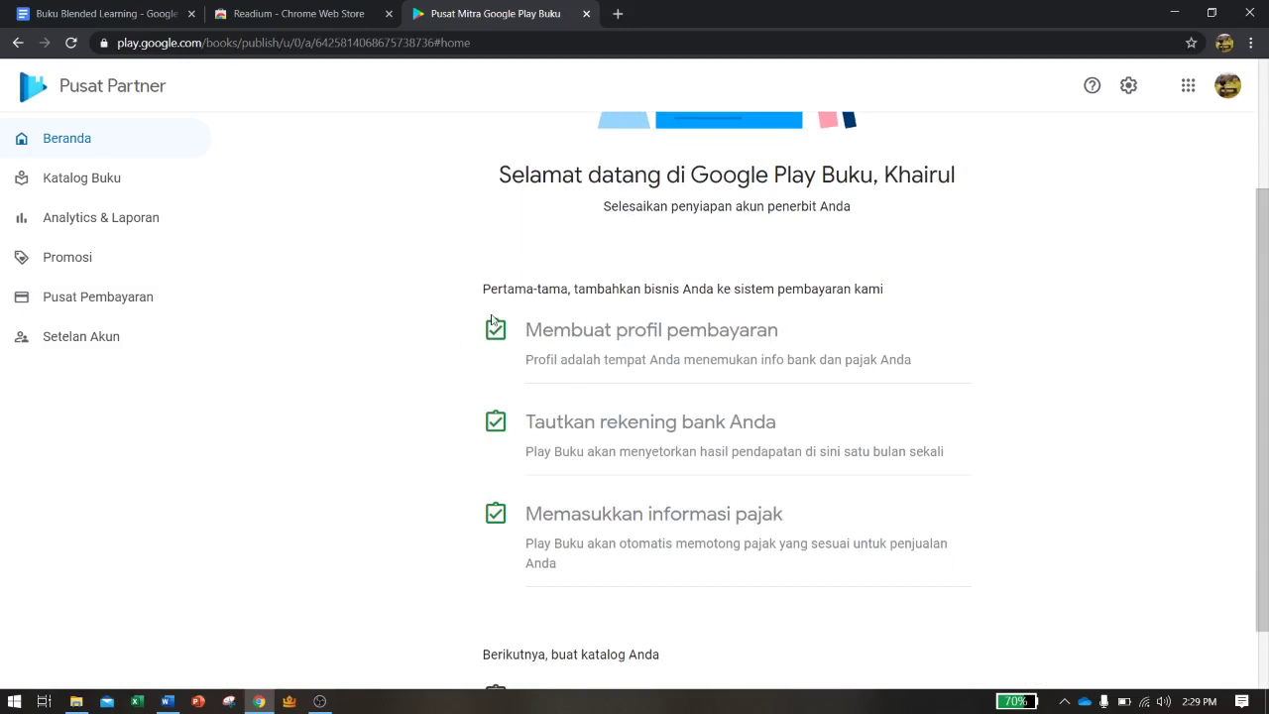
Open 'Pusat Pembayaran' and review the 2020-07-22 payment profile, WORLD territory and currency conversion
left_click(98, 308)
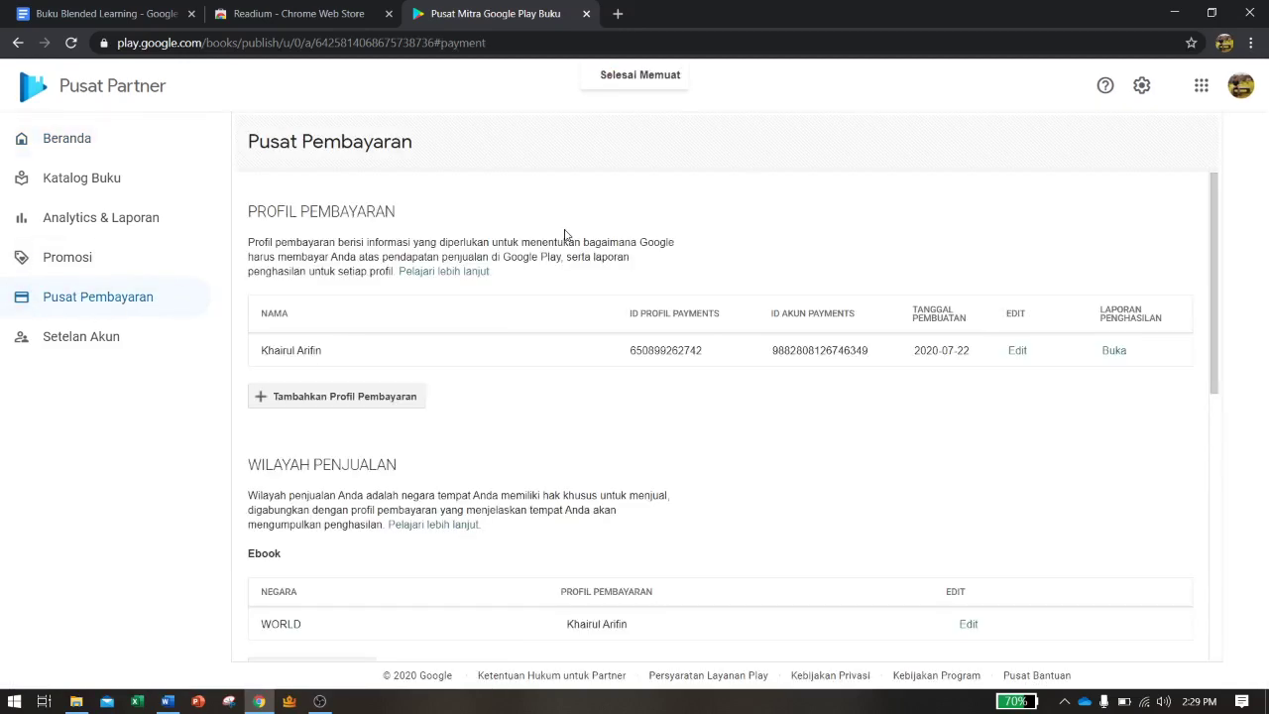
scroll(567, 235, "down", 1)
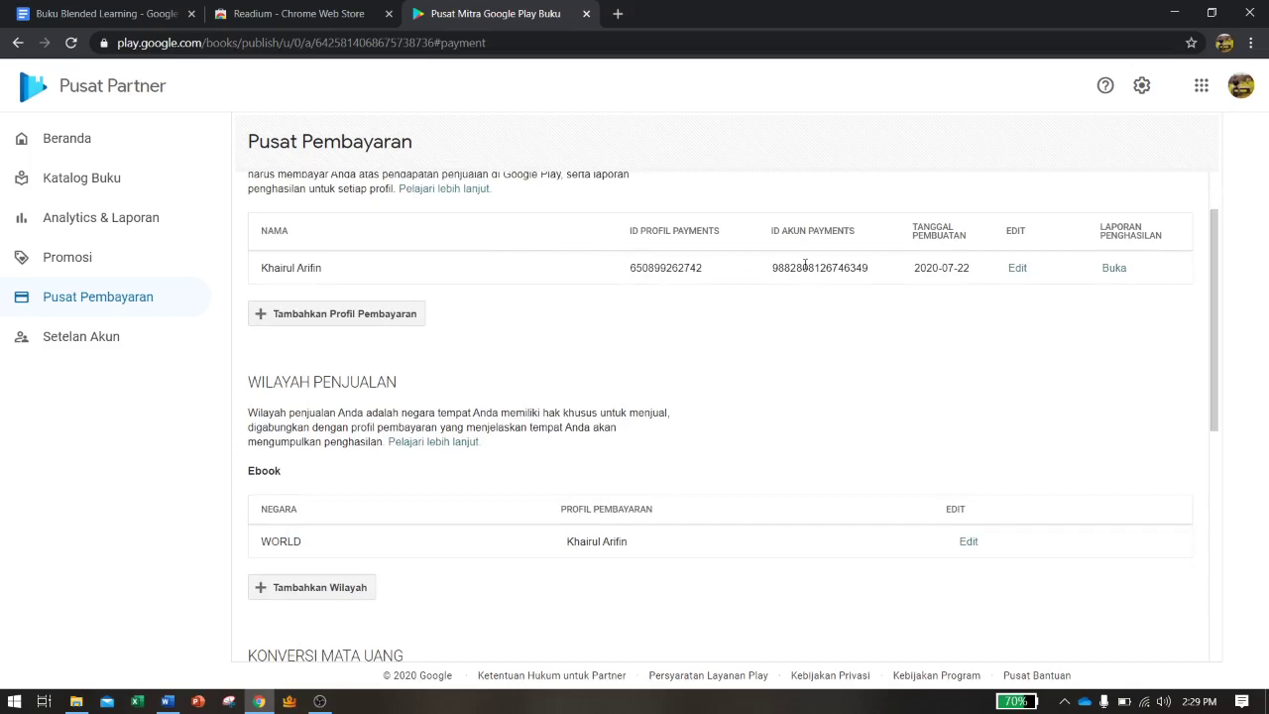
scroll(839, 285, "down", 4)
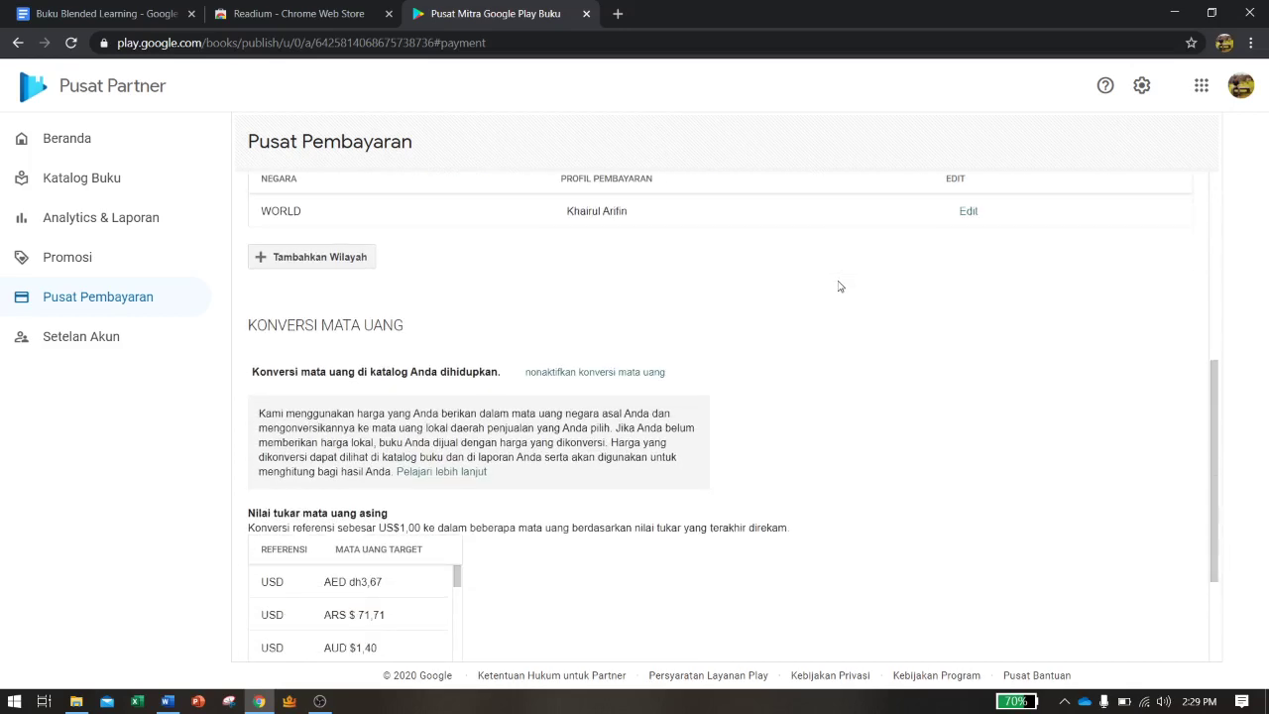
scroll(839, 286, "down", 2)
scroll(839, 287, "up", 3)
scroll(839, 287, "up", 1)
scroll(839, 287, "down", 1)
scroll(839, 287, "up", 3)
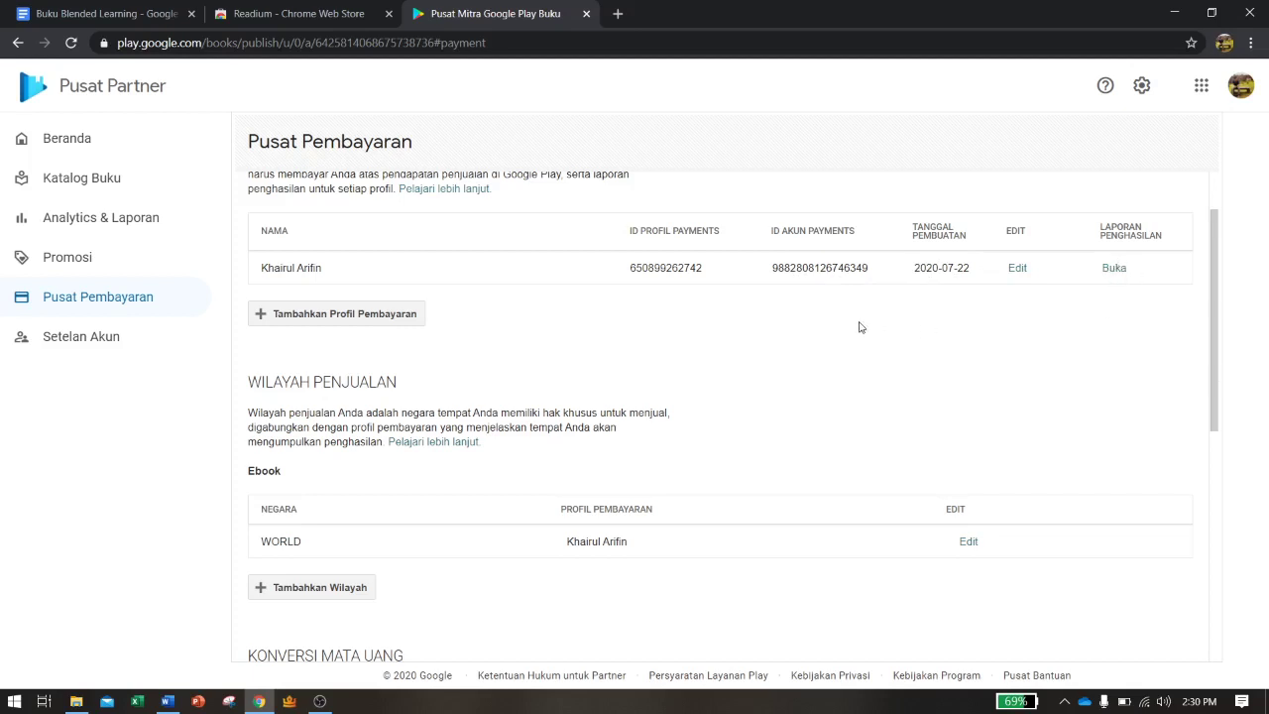
scroll(644, 302, "up", 1)
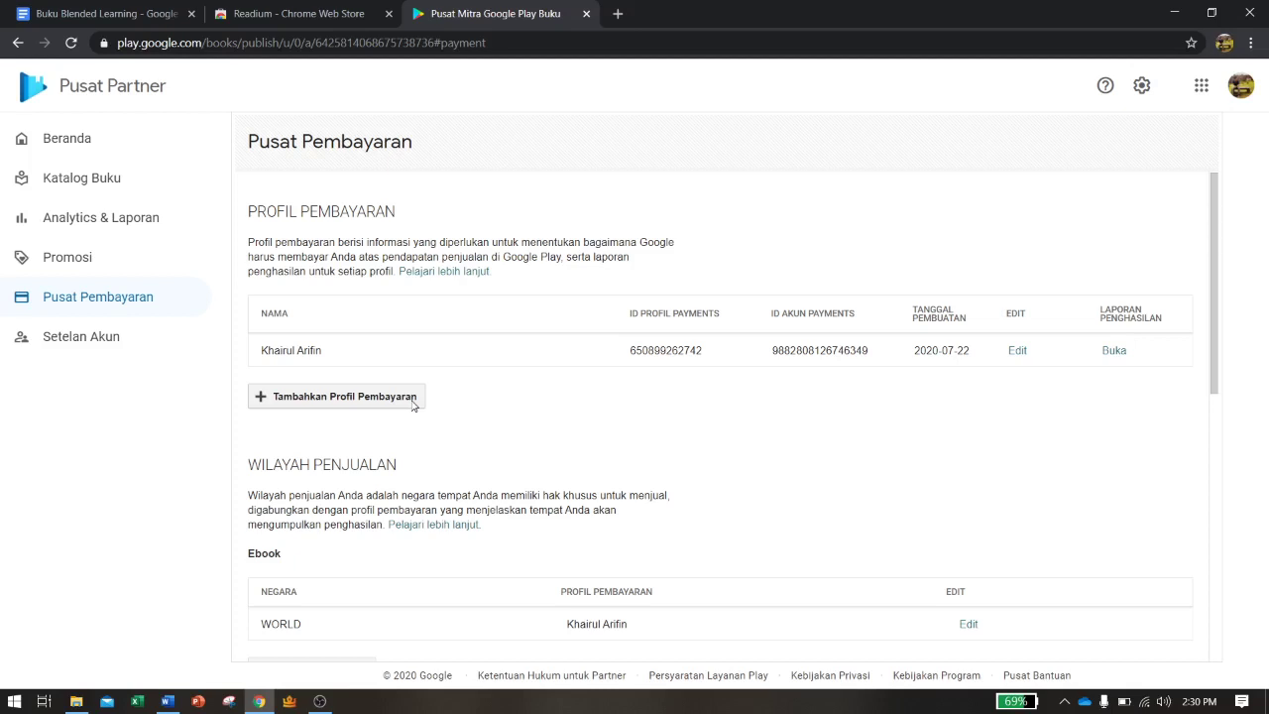
Check the completed checklist on 'Beranda', then open the empty 'Katalog Buku'
left_click(89, 129)
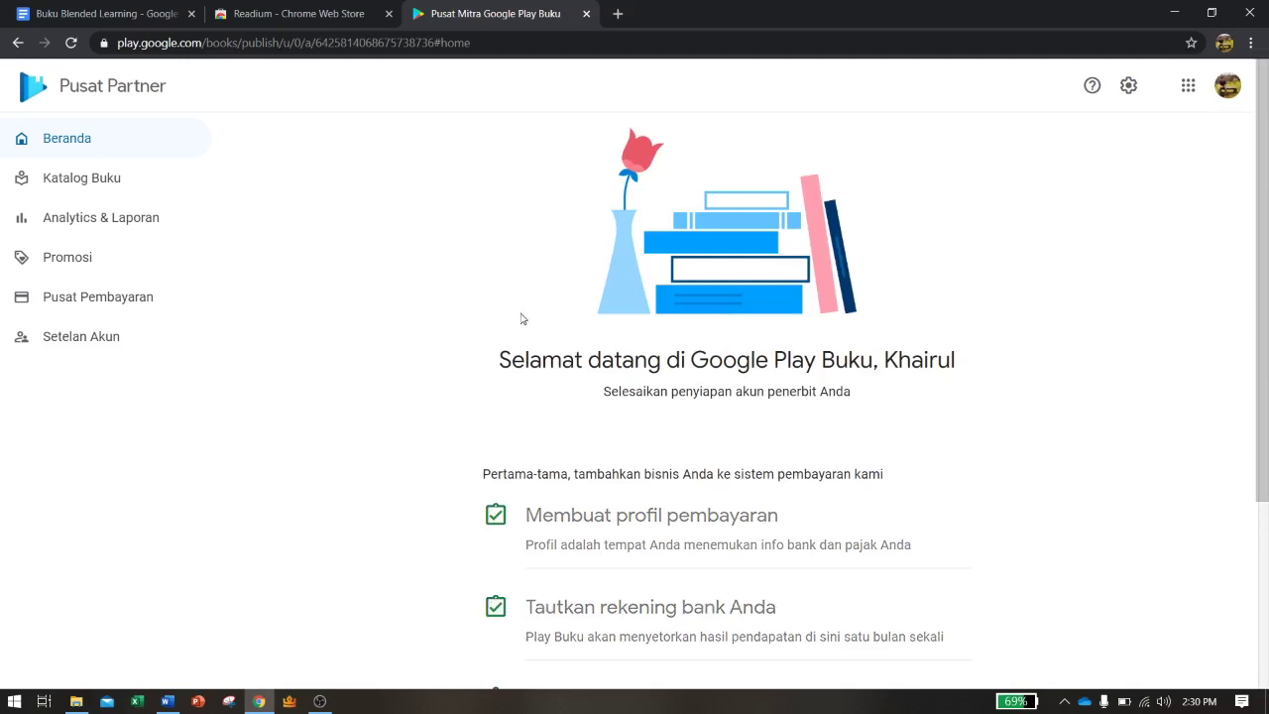
scroll(522, 319, "down", 3)
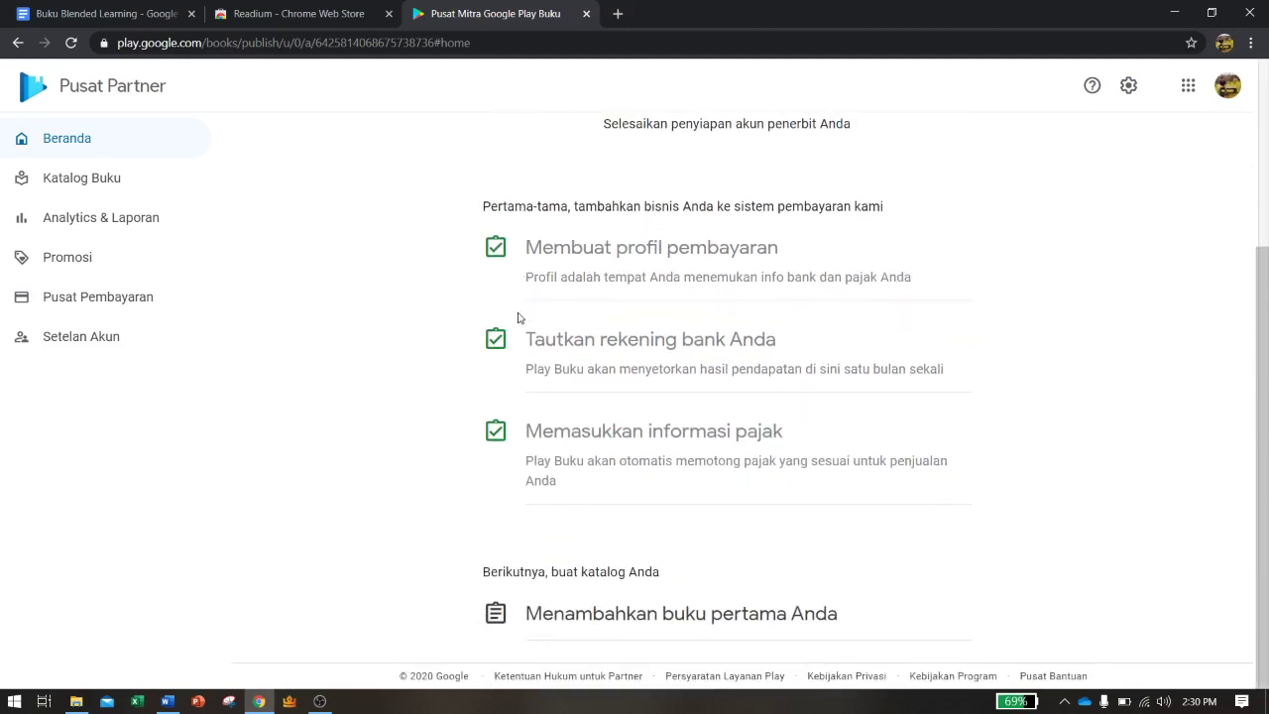
scroll(612, 293, "up", 3)
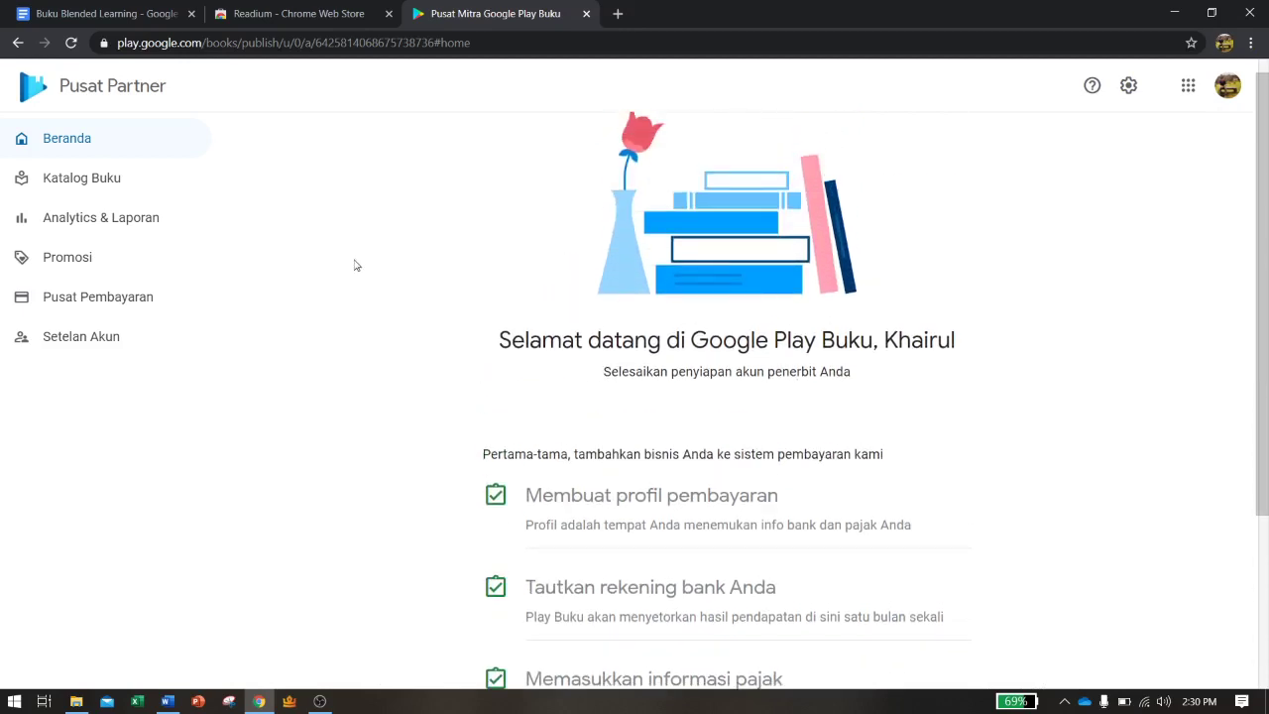
left_click(144, 198)
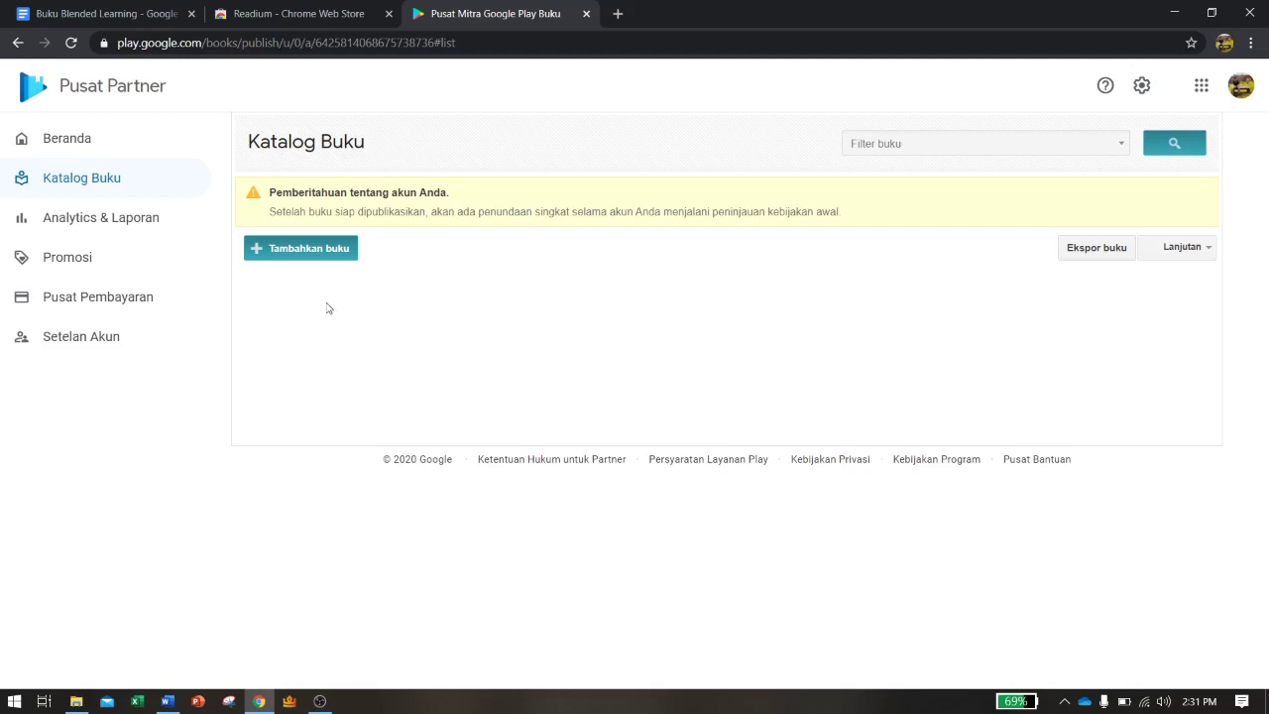
View 'Analytics & Laporan' report types keeping the sales summary, then move on to Promotions
left_click(144, 234)
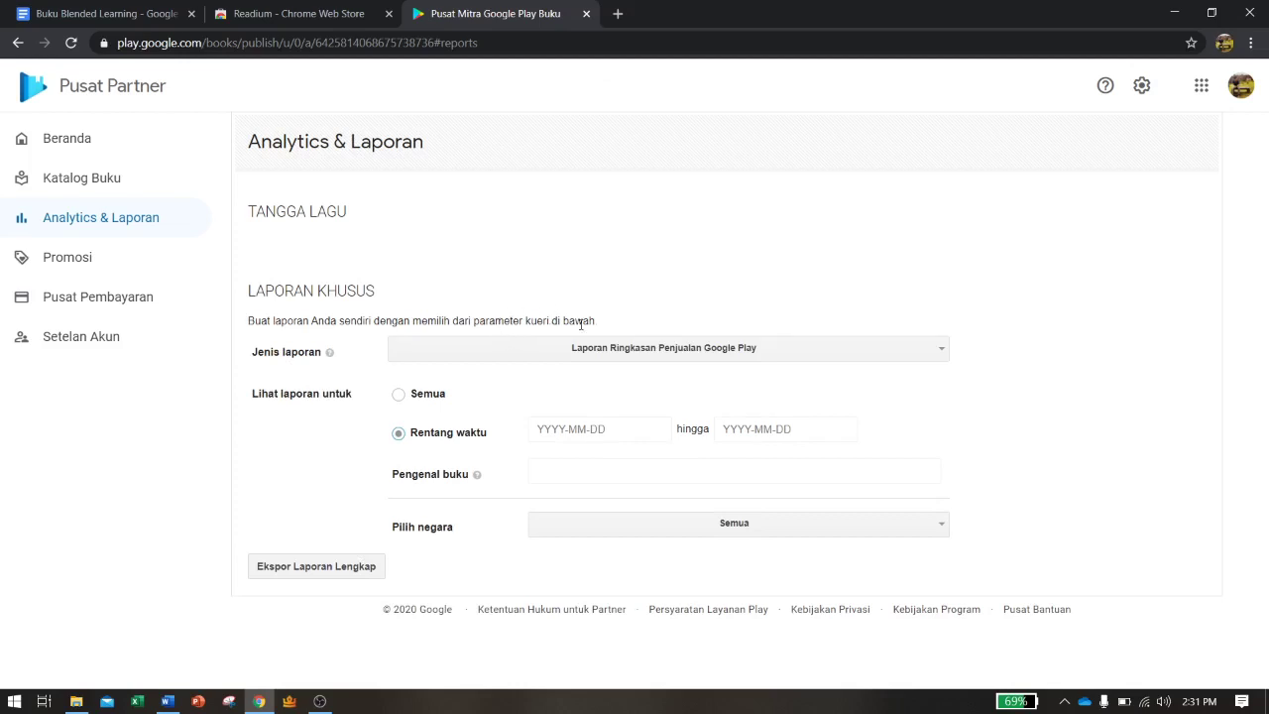
left_click(595, 348)
left_click(525, 251)
left_click(126, 272)
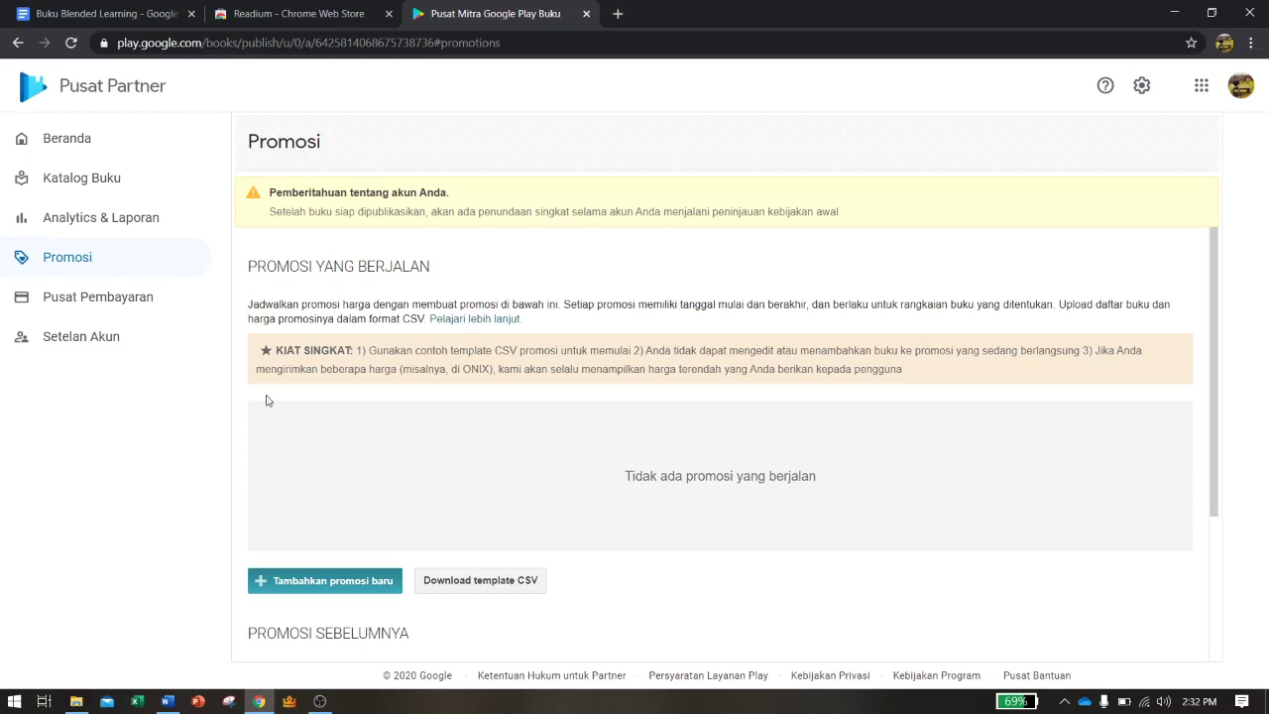
Return to the Pusat Pembayaran payment center, review the page, then go to Setelan Akun
left_click(153, 302)
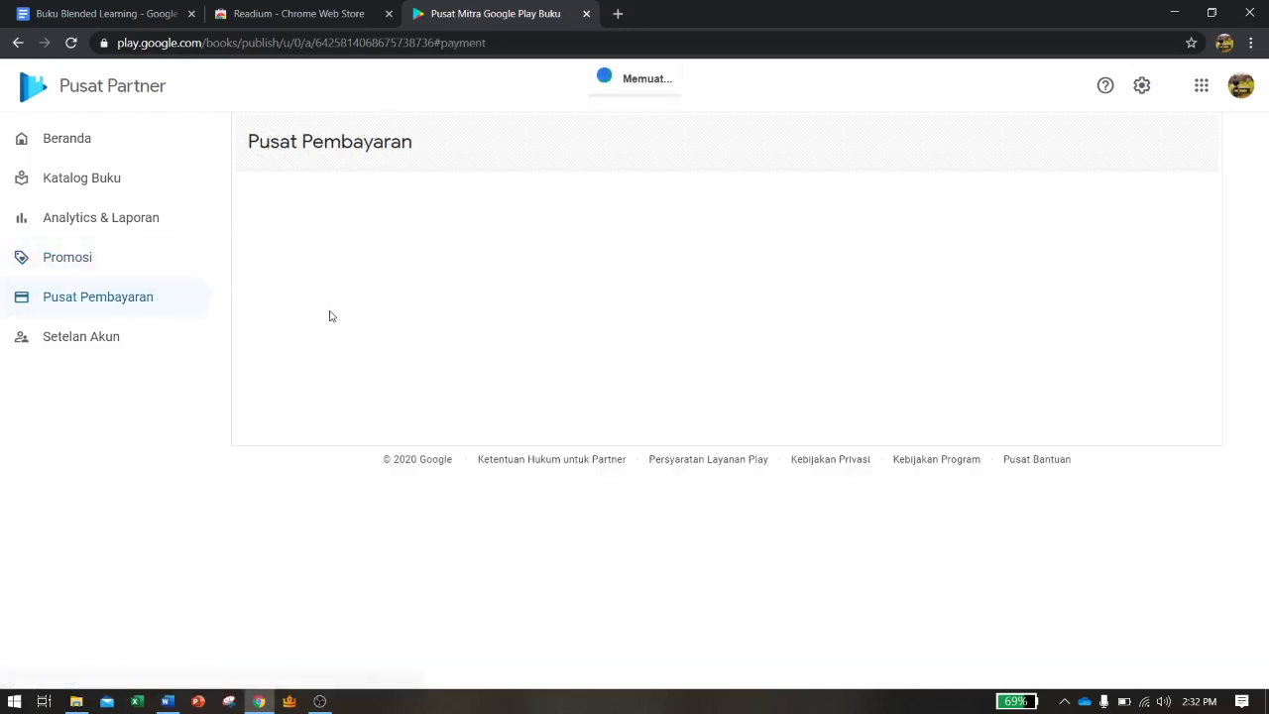
scroll(801, 351, "down", 2)
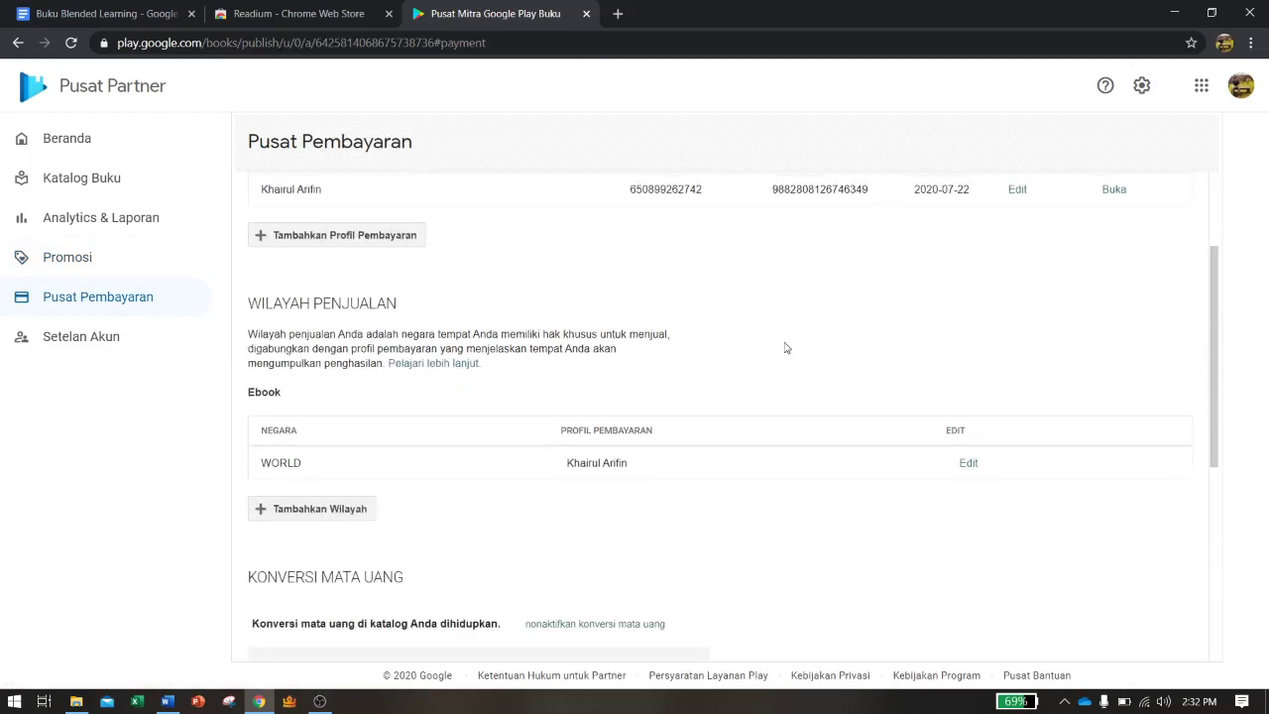
scroll(763, 345, "up", 1)
scroll(692, 332, "down", 2)
scroll(692, 329, "up", 3)
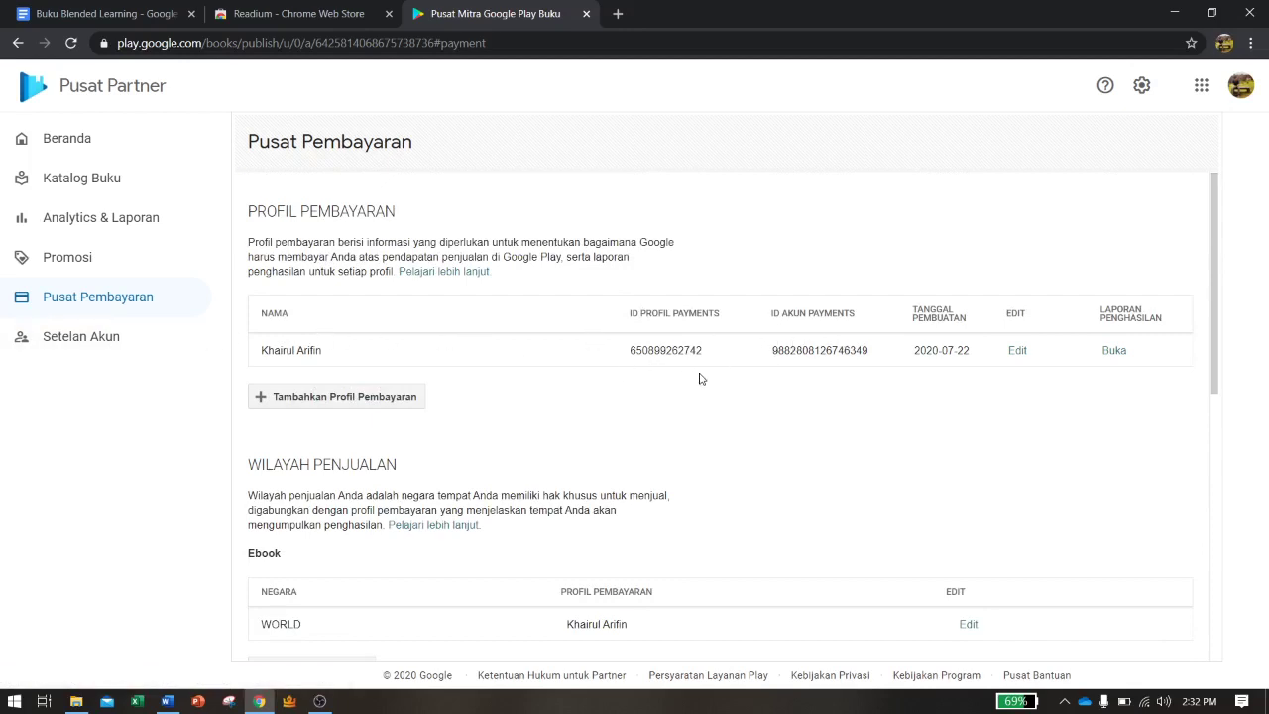
left_click(87, 341)
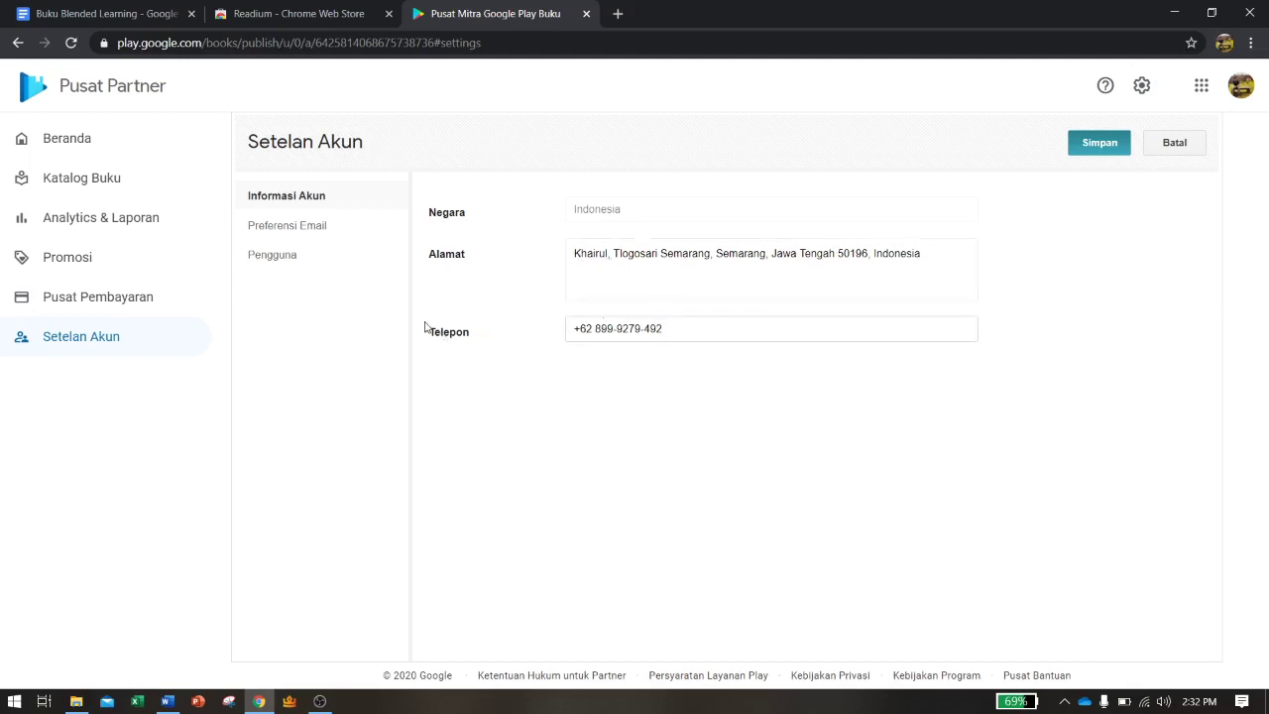
Show the Preferensi Email tab with all five email notification types ticked
left_click(293, 236)
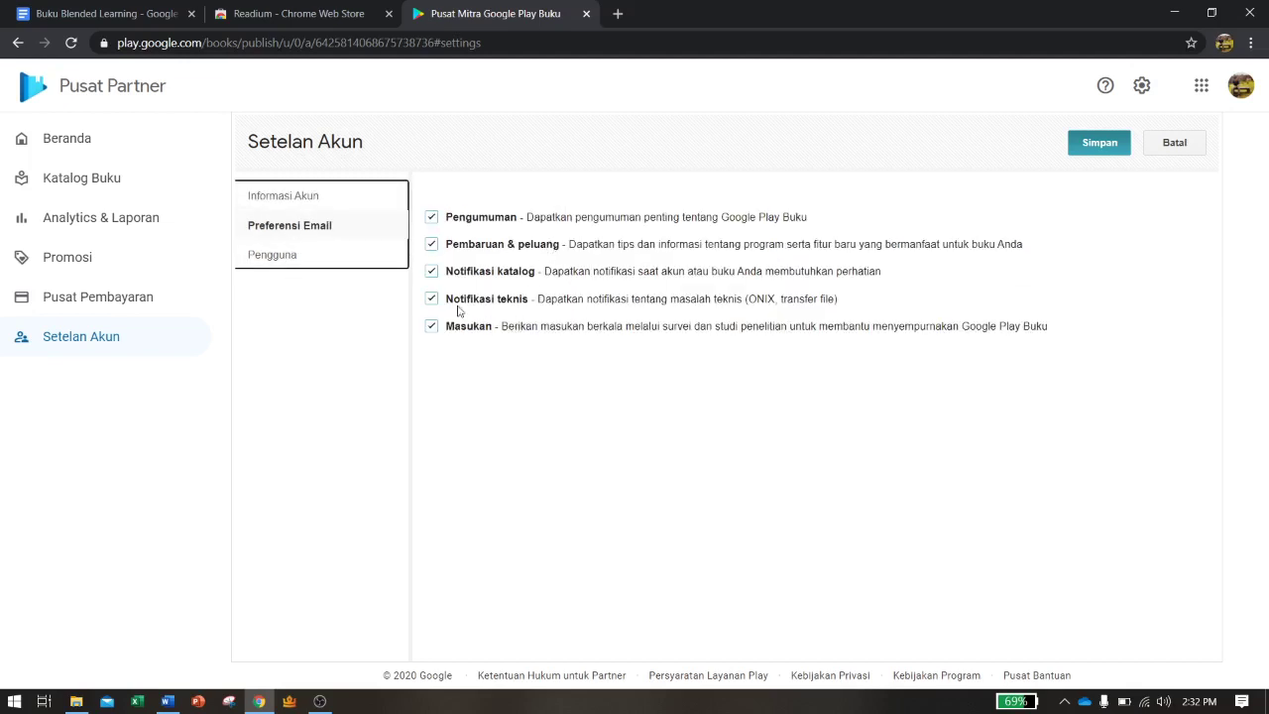